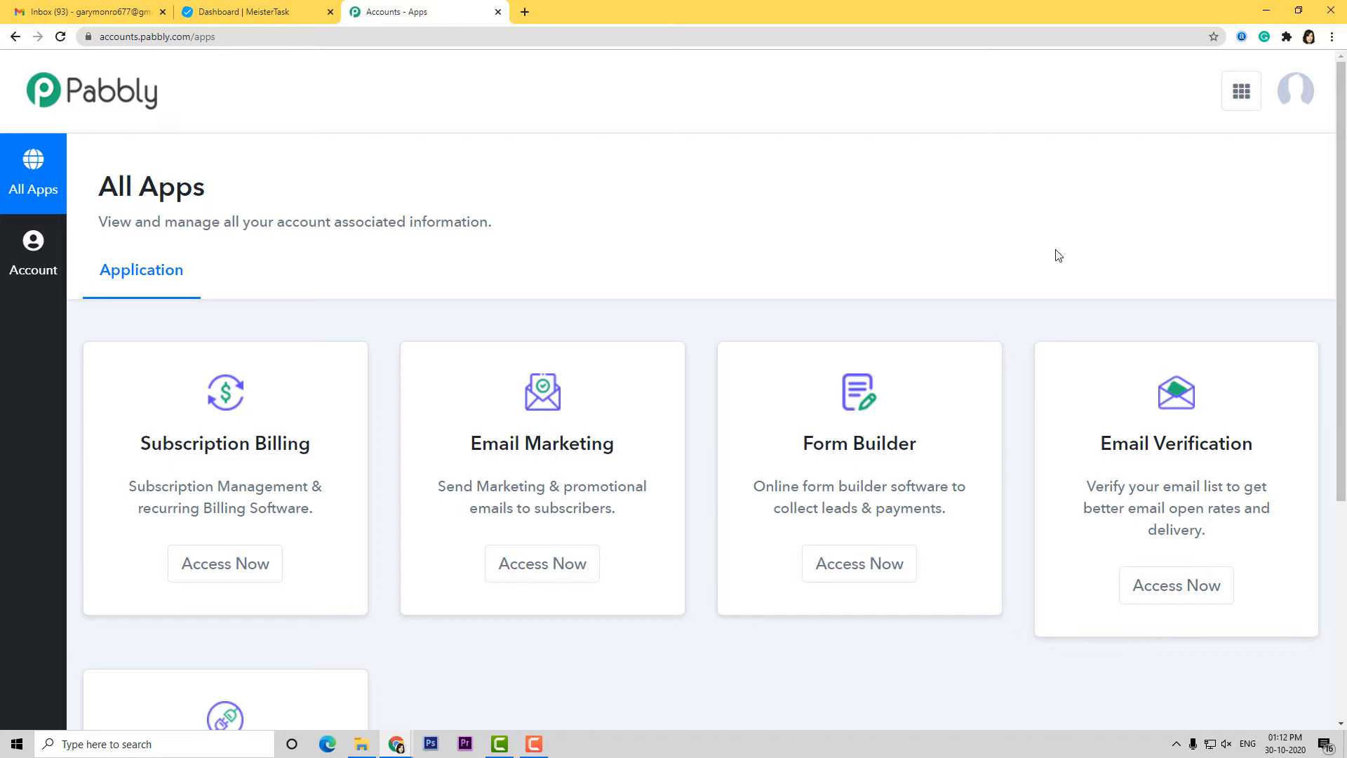
From the Pabbly Connect dashboard, create a workflow named 'Google Sheets to MeisterTask'
scroll(1058, 255, "down", 4)
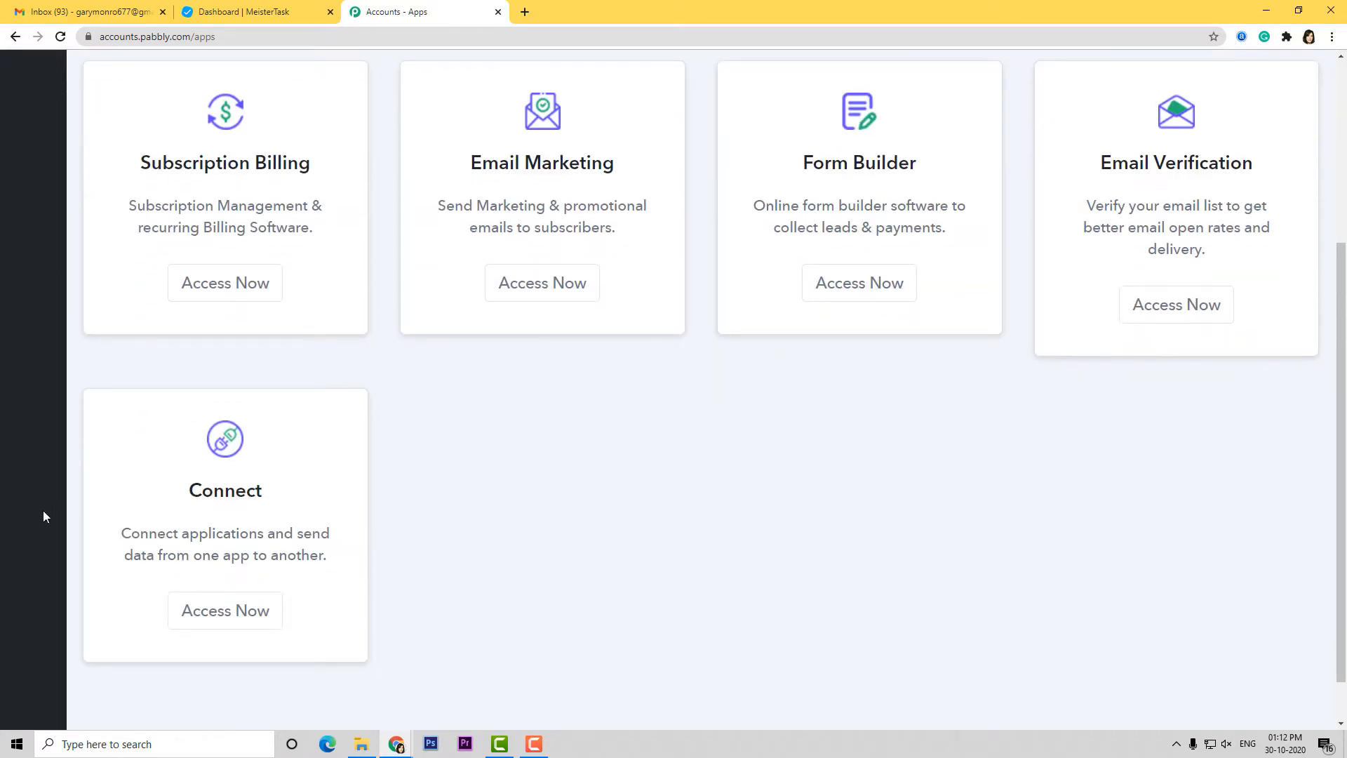
left_click(225, 617)
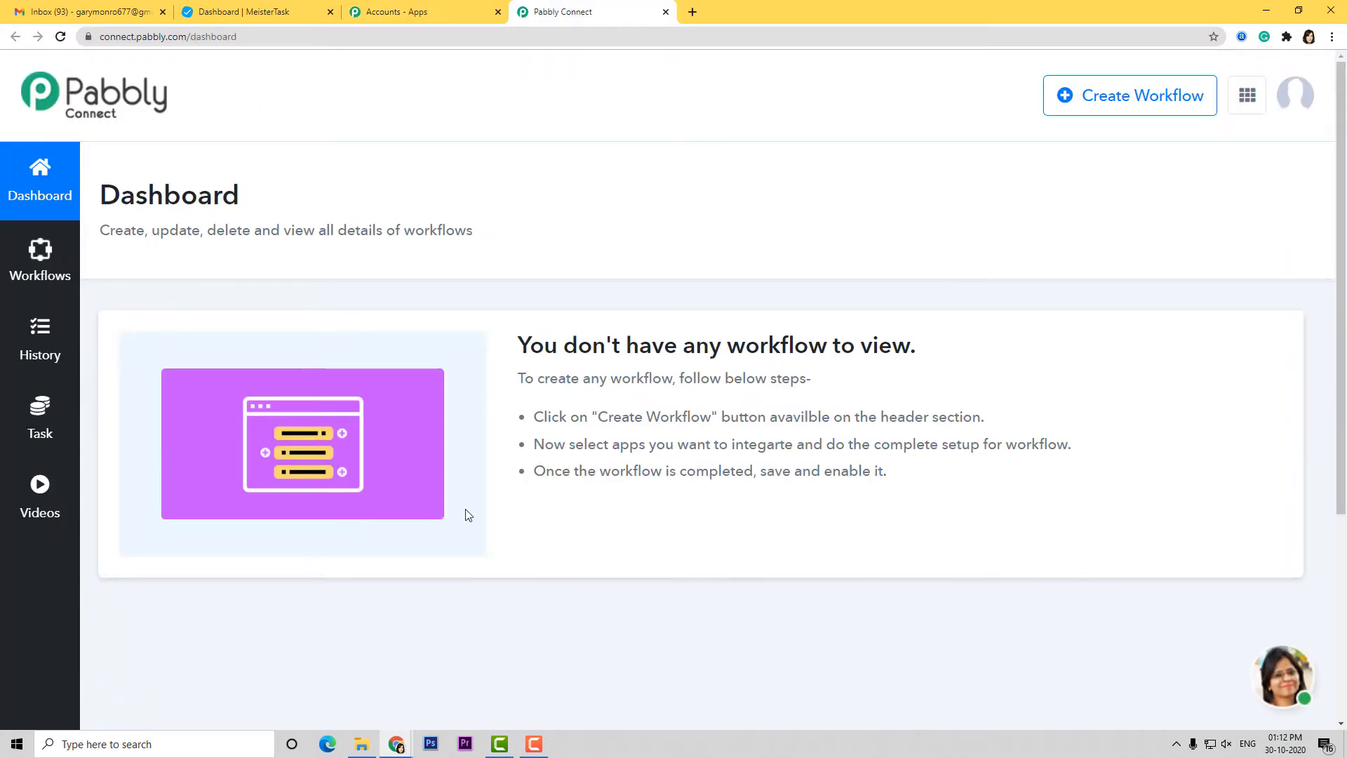
left_click(1157, 107)
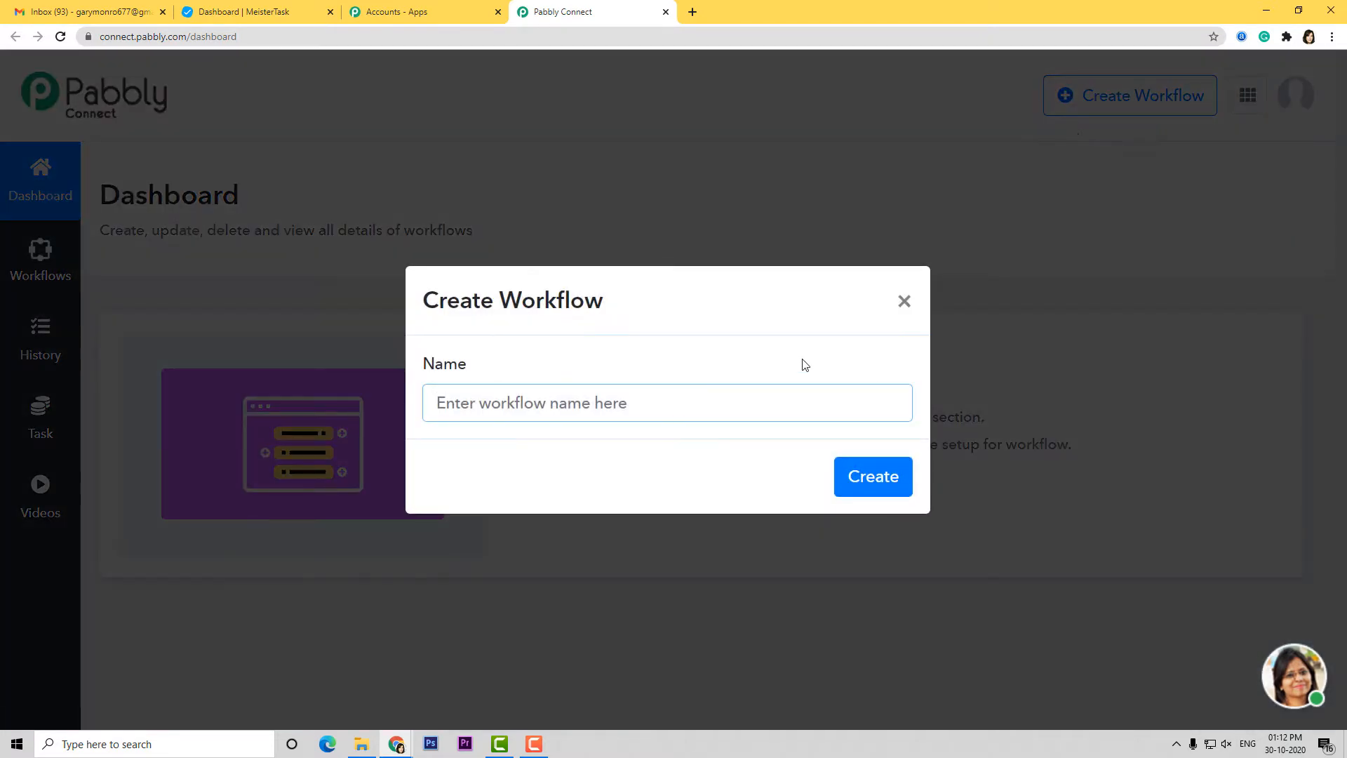
type("Goog")
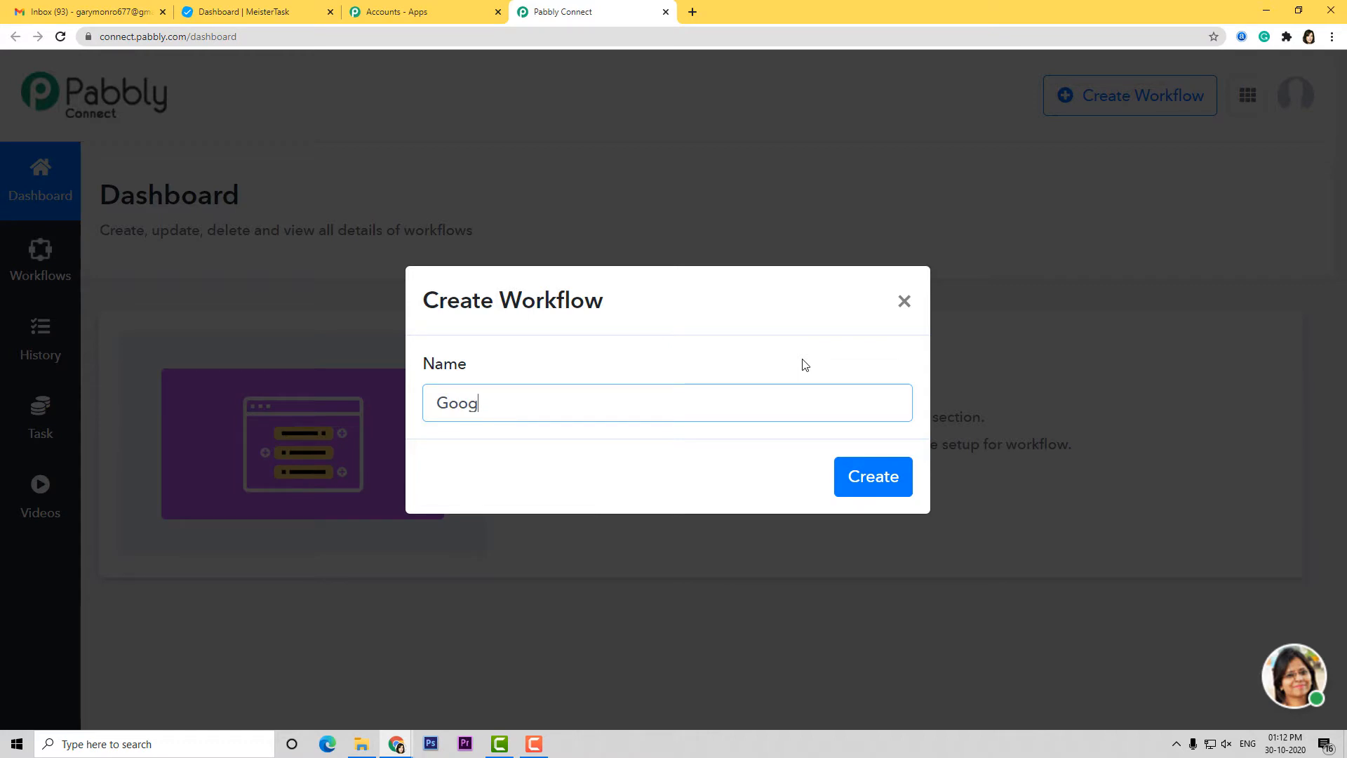
type("le Sheets to Meist")
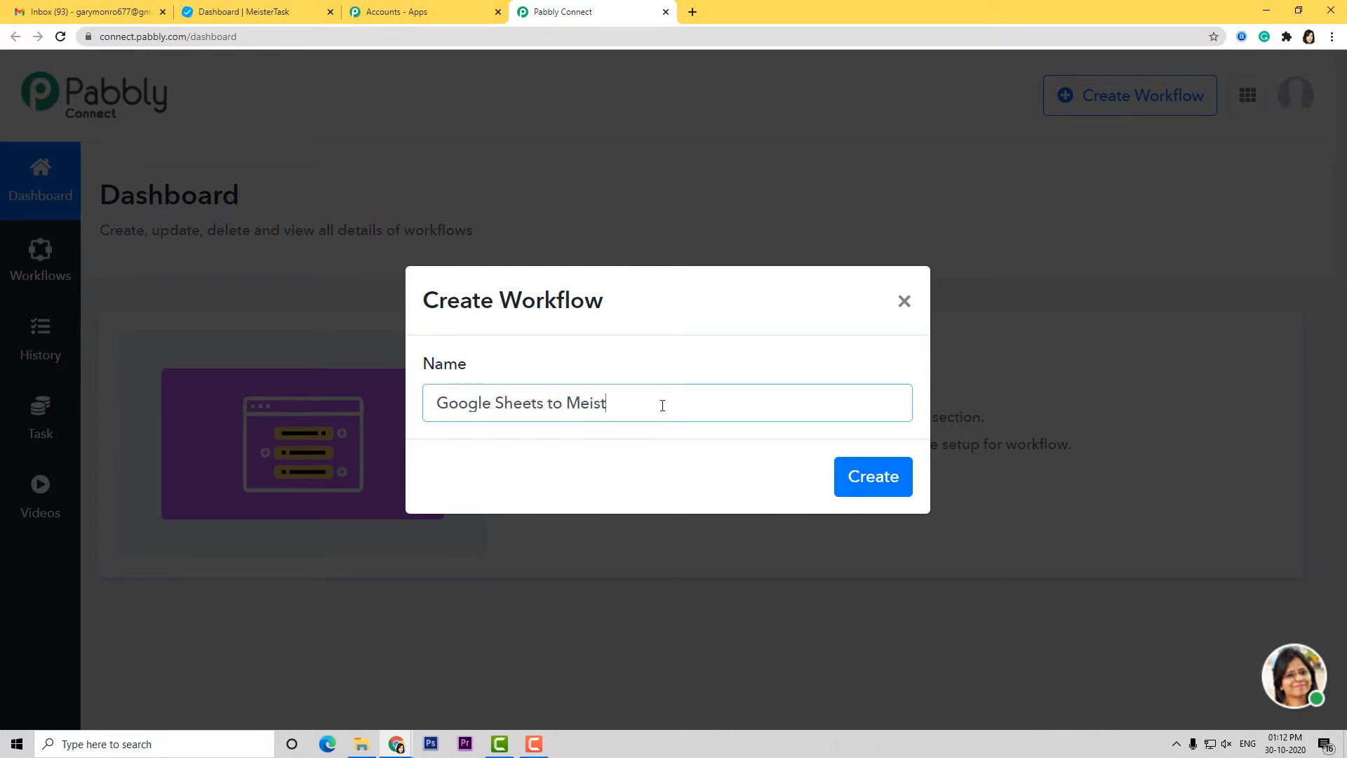
type("erTask")
left_click(857, 477)
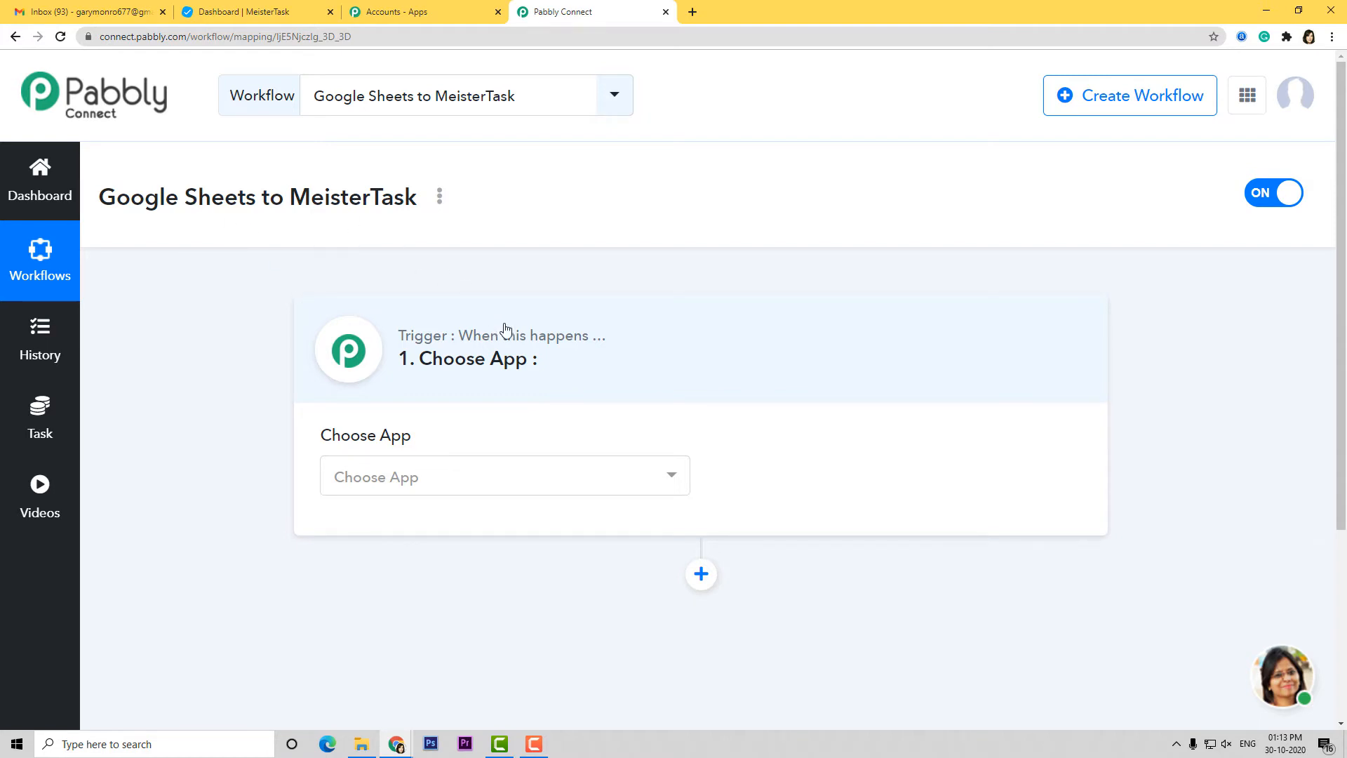
Set the trigger app to Google Sheets with the New Spreadsheet Row method
left_click(577, 469)
type("goog")
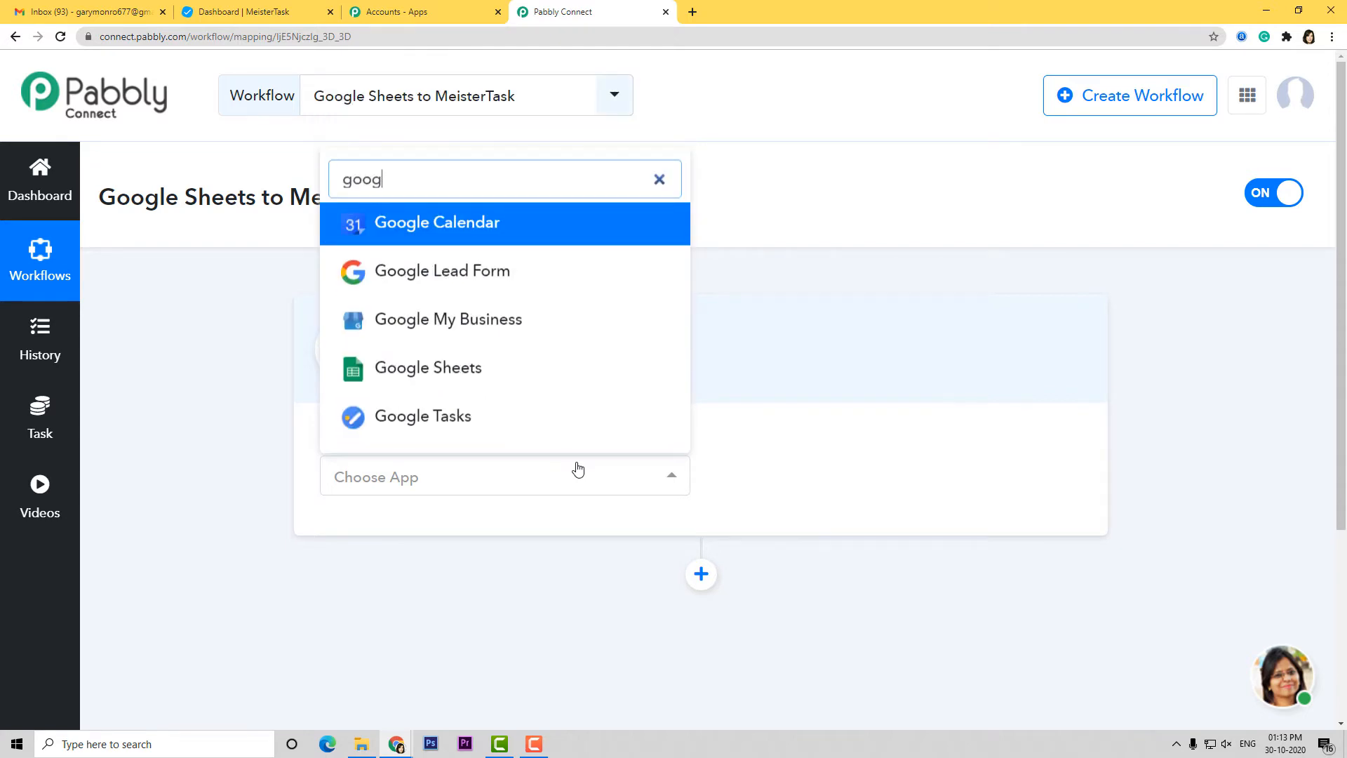
left_click(466, 376)
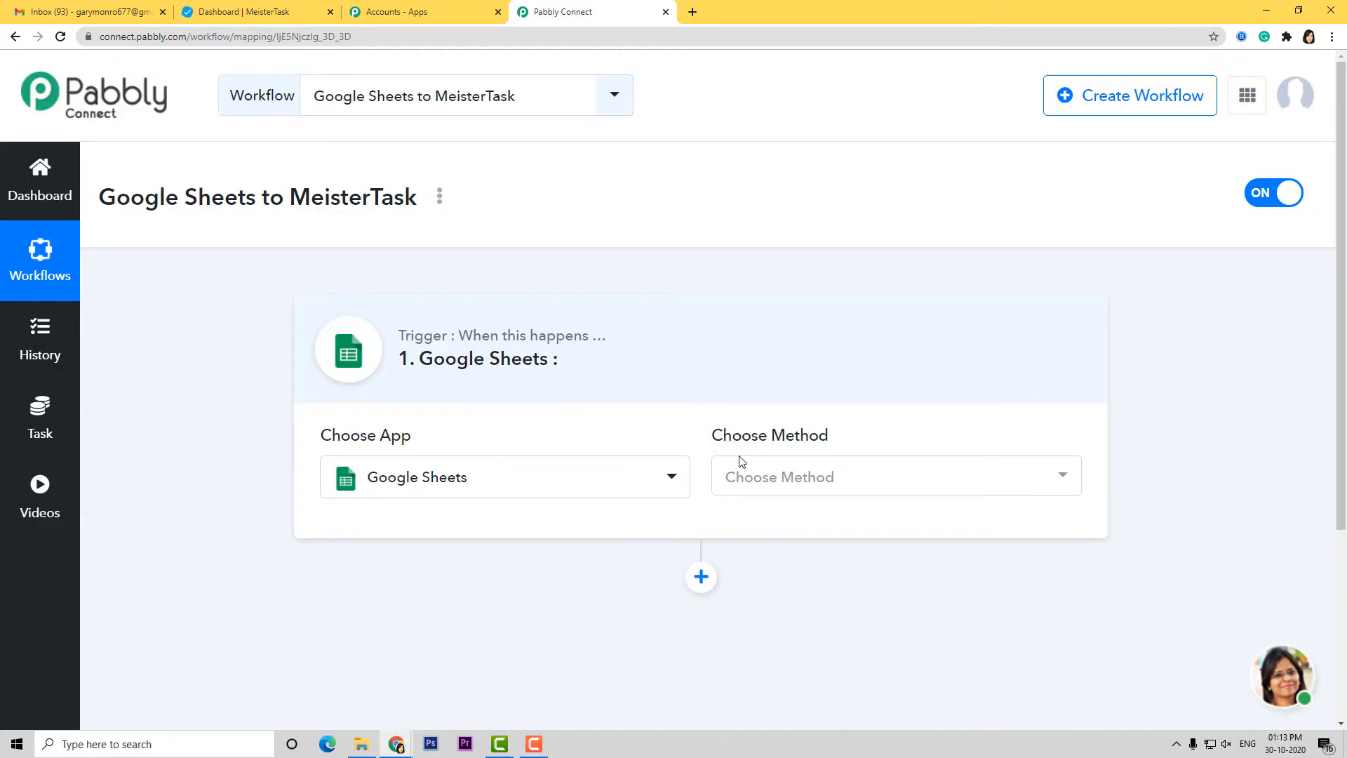
left_click(813, 480)
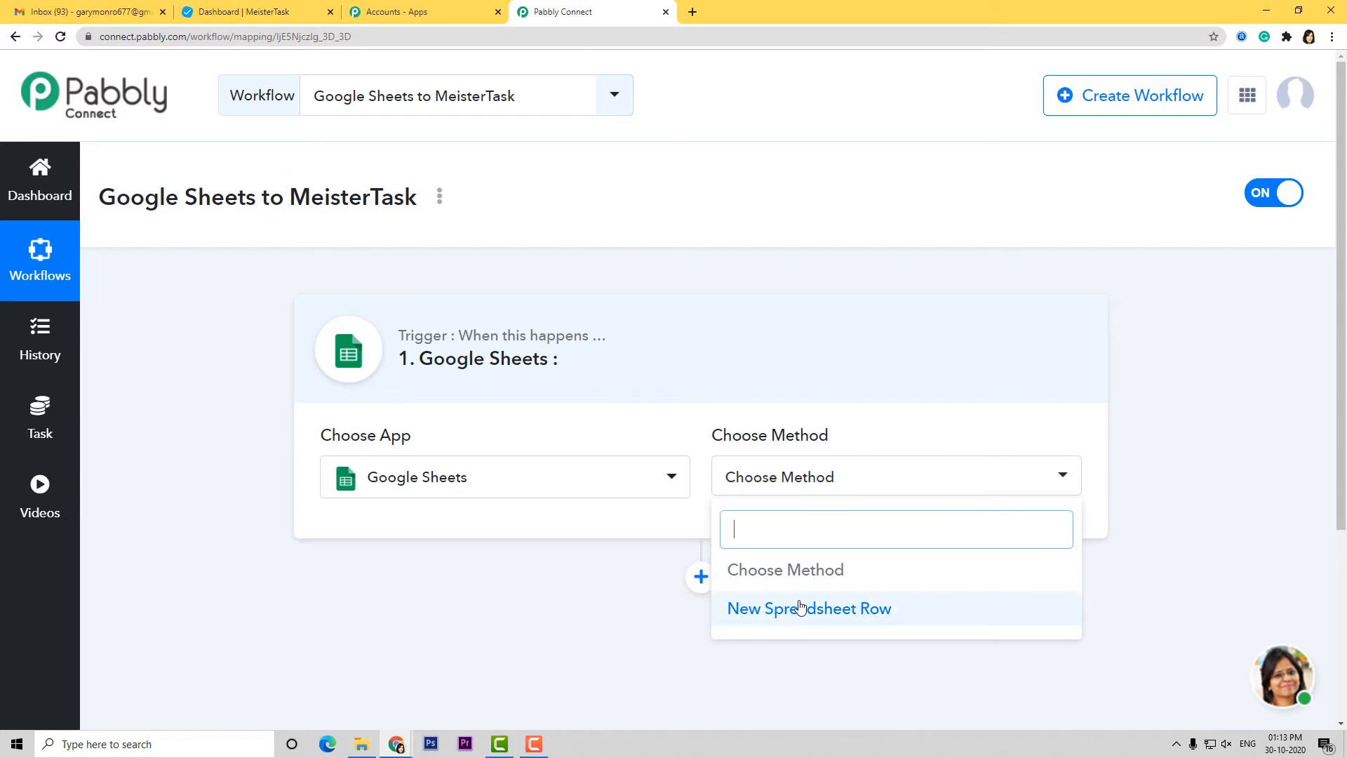
left_click(842, 622)
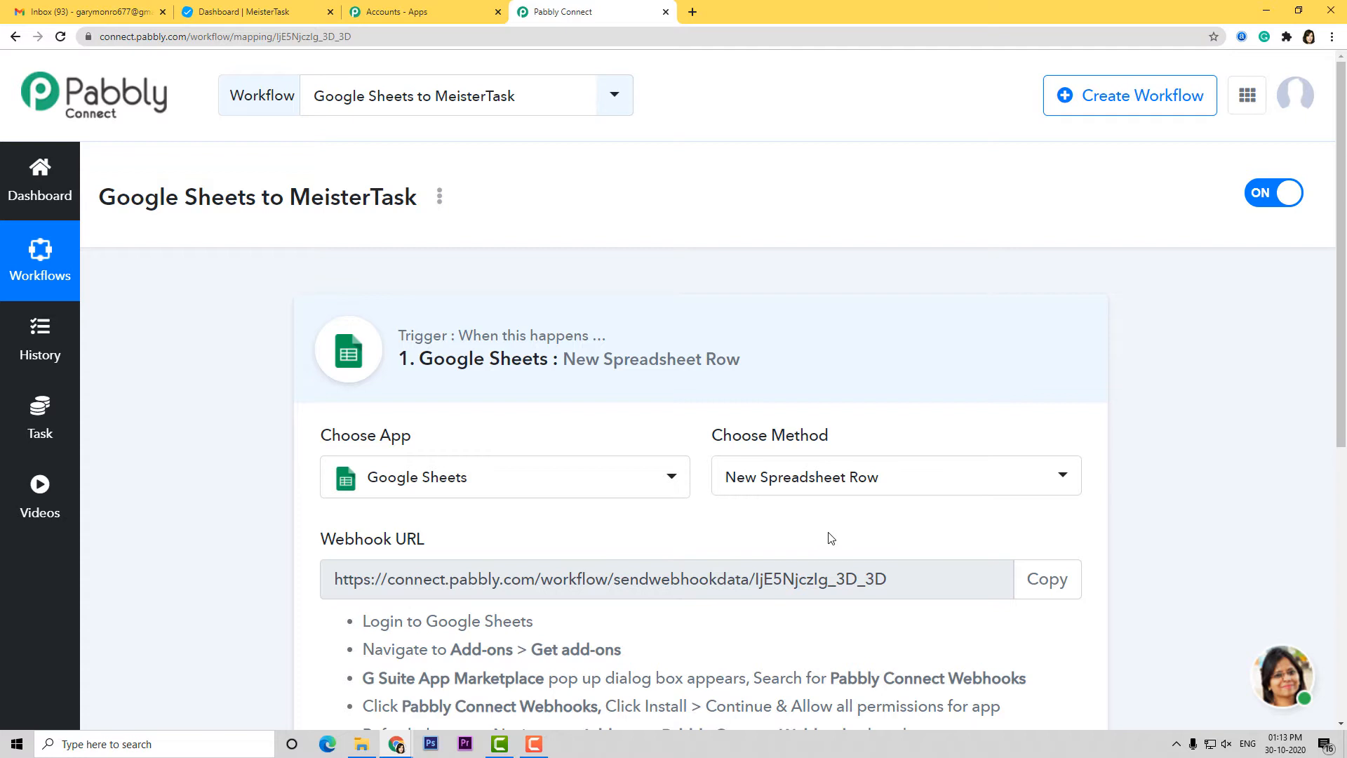
Copy the trigger's webhook URL and bring up the Google Sheets window
scroll(831, 538, "down", 2)
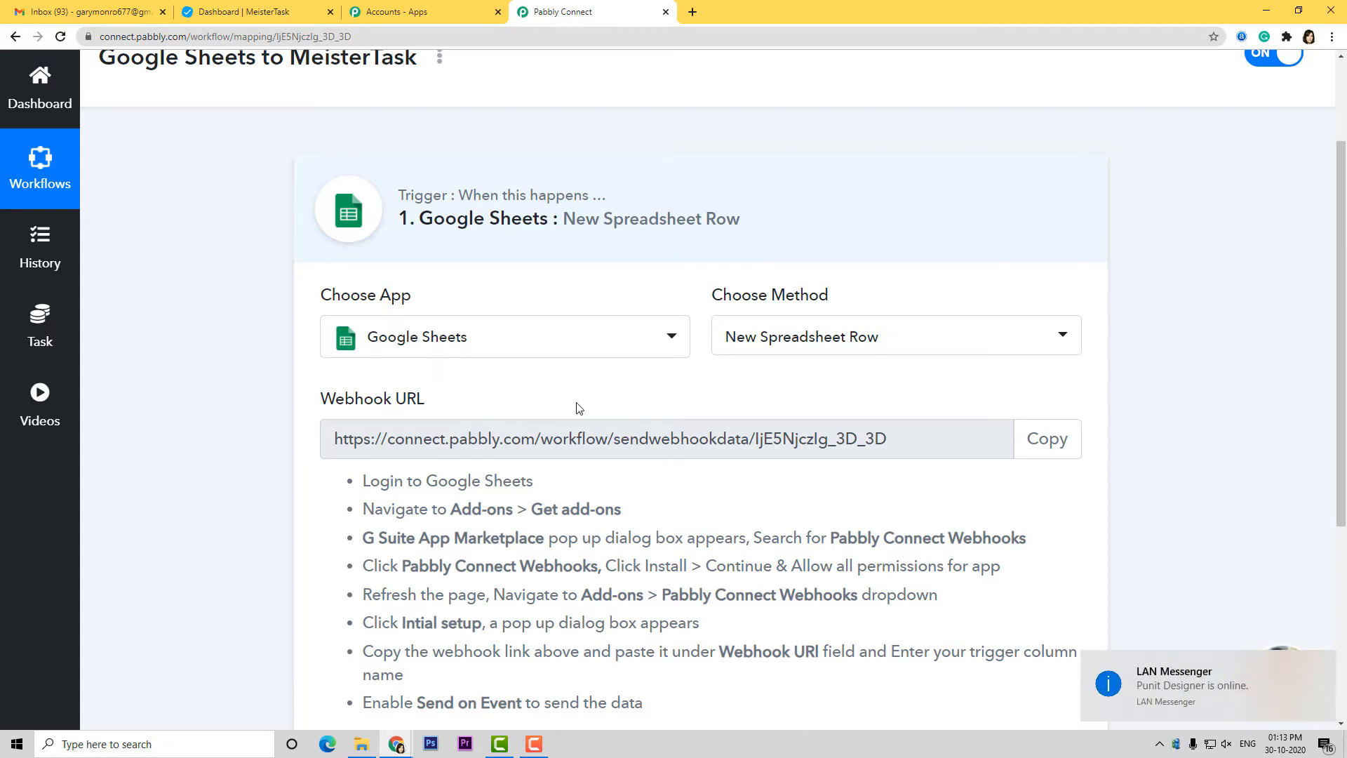
left_click(1047, 448)
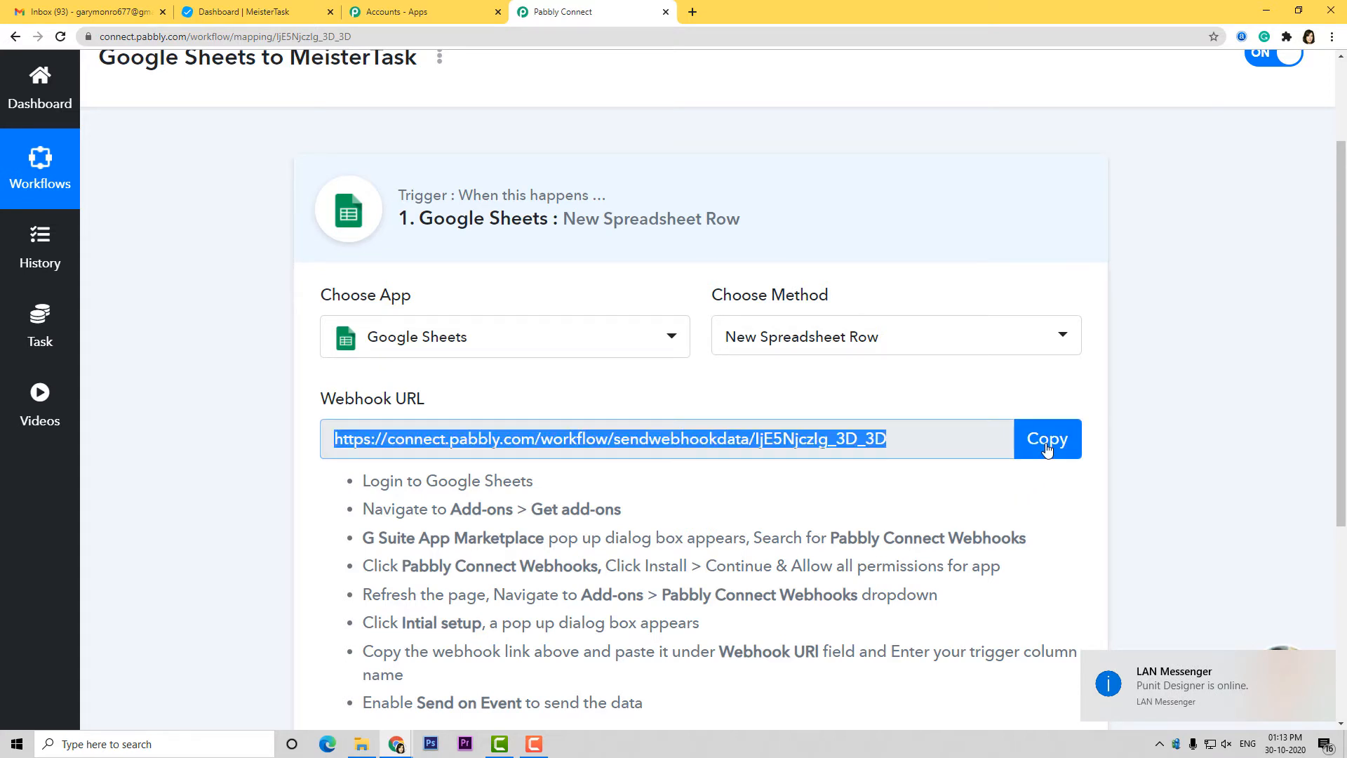
scroll(1047, 448, "down", 2)
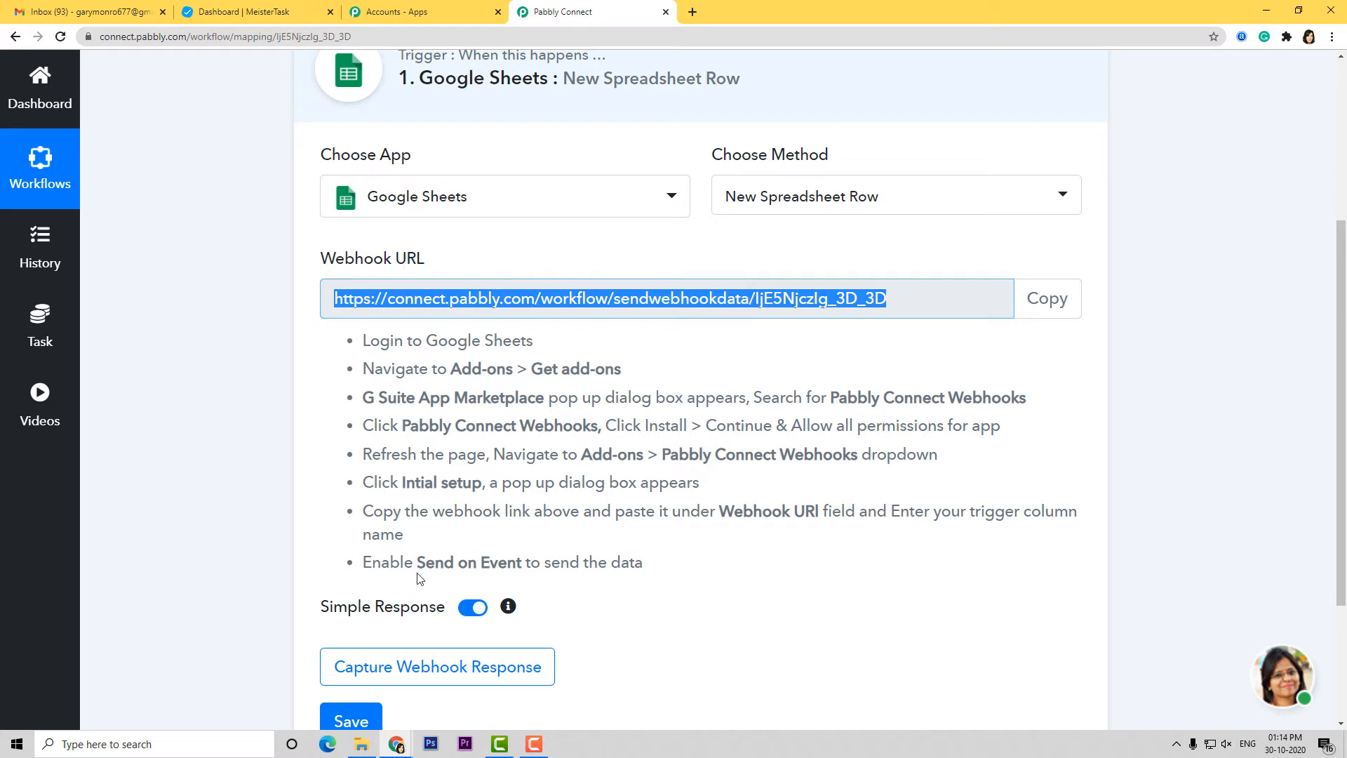
left_click(398, 746)
left_click(473, 709)
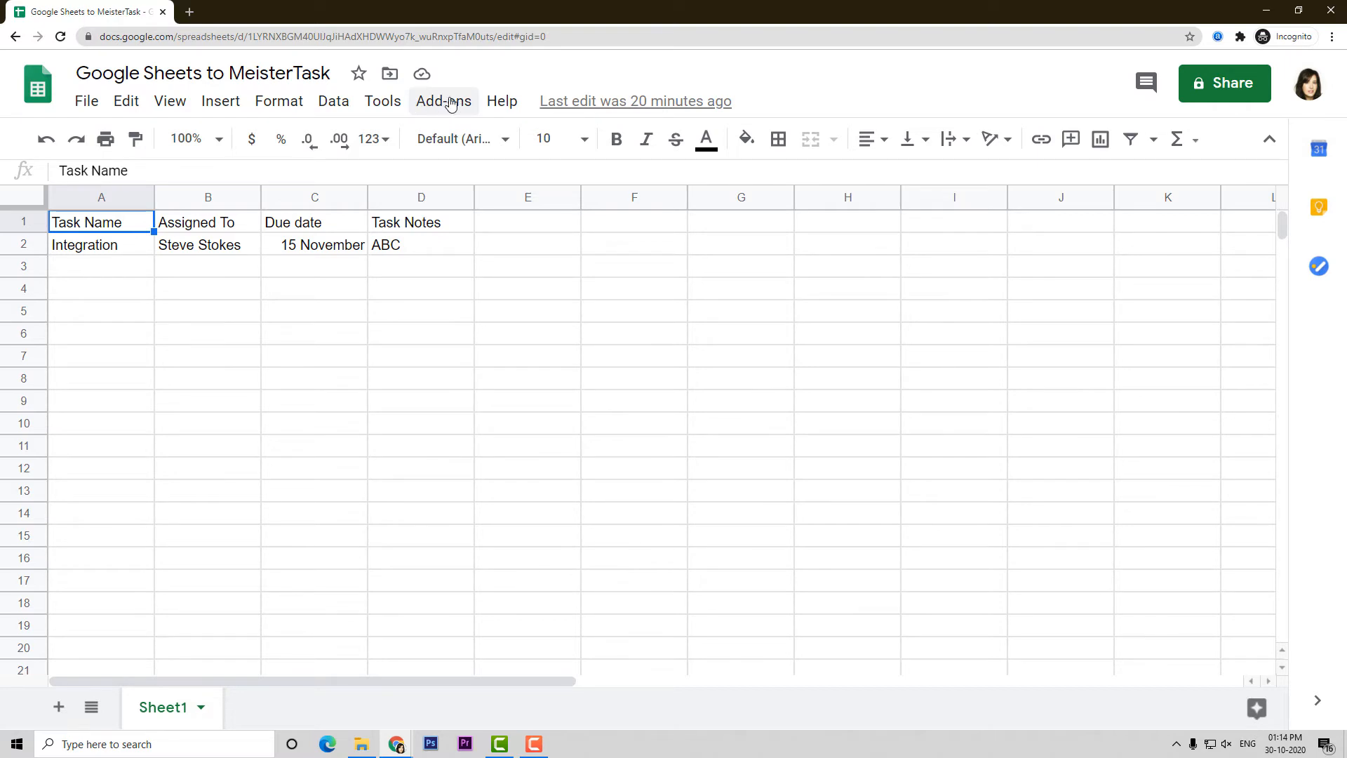
Paste the webhook URL into the Pabbly Connect Webhooks Initial Setup, trigger column D, then return to Pabbly
left_click(449, 103)
mouse_move(537, 201)
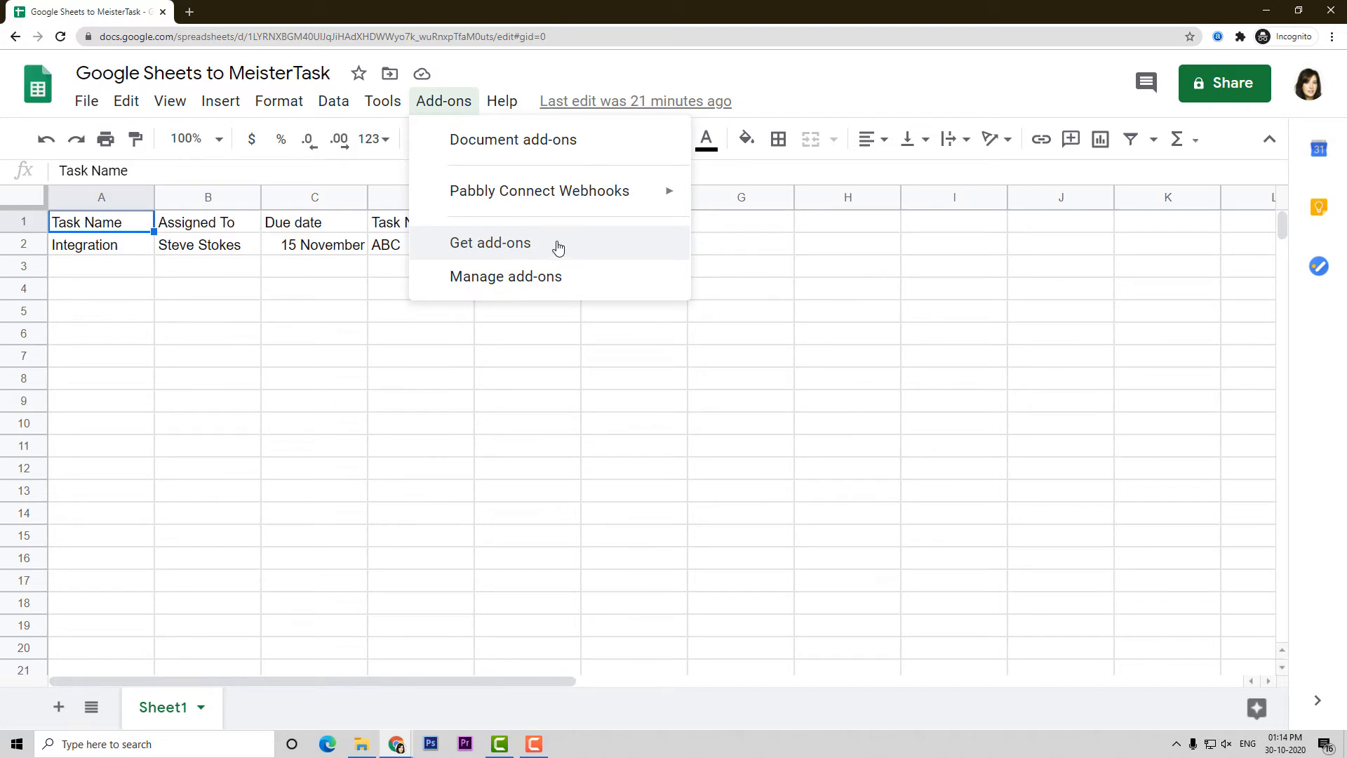
mouse_move(654, 190)
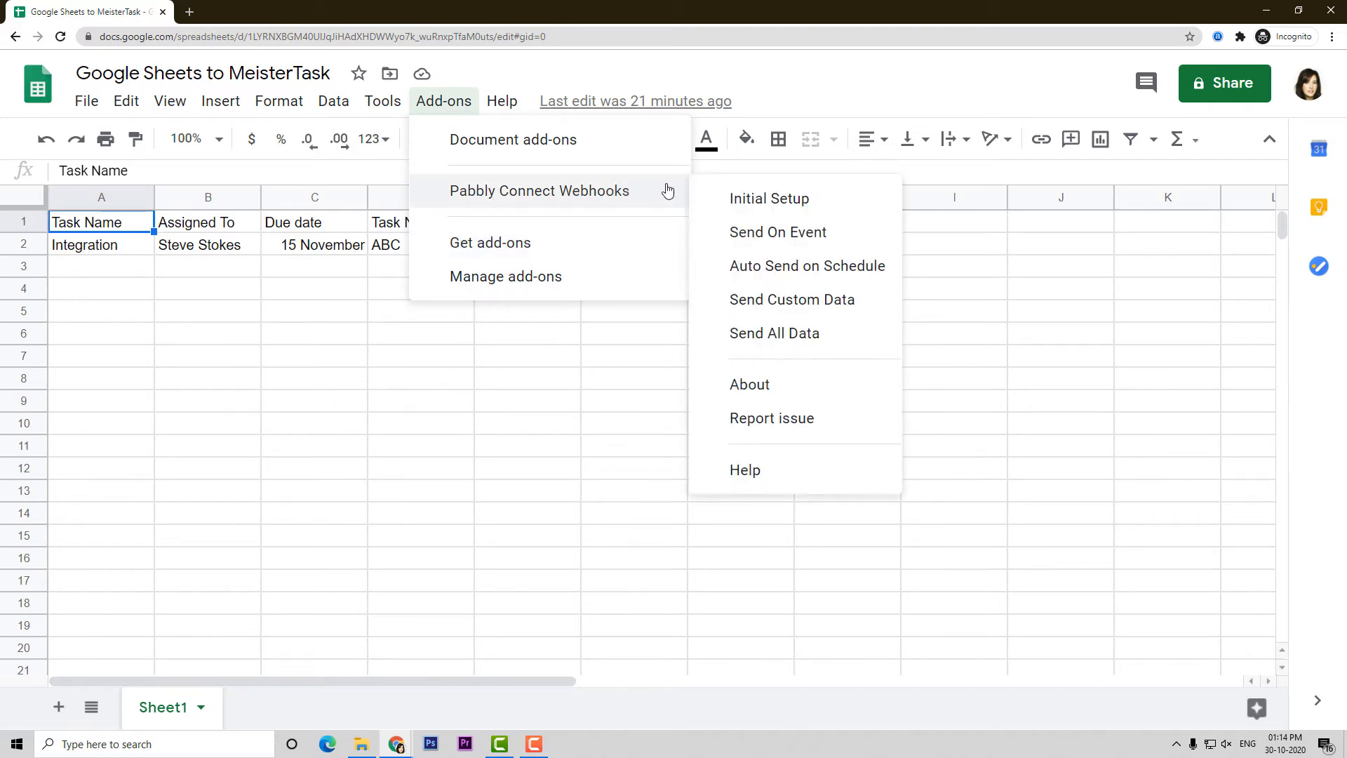
left_click(774, 202)
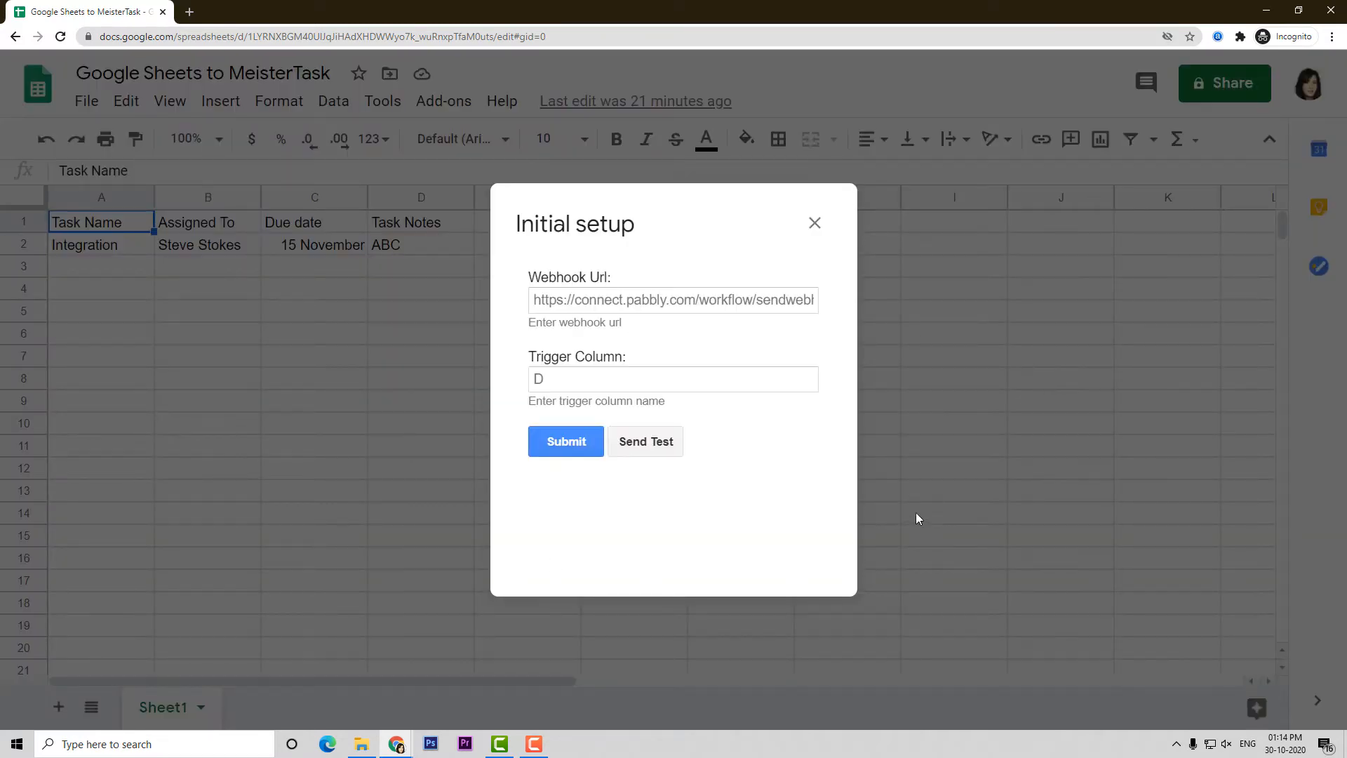
left_click(623, 300)
key("ctrl+a")
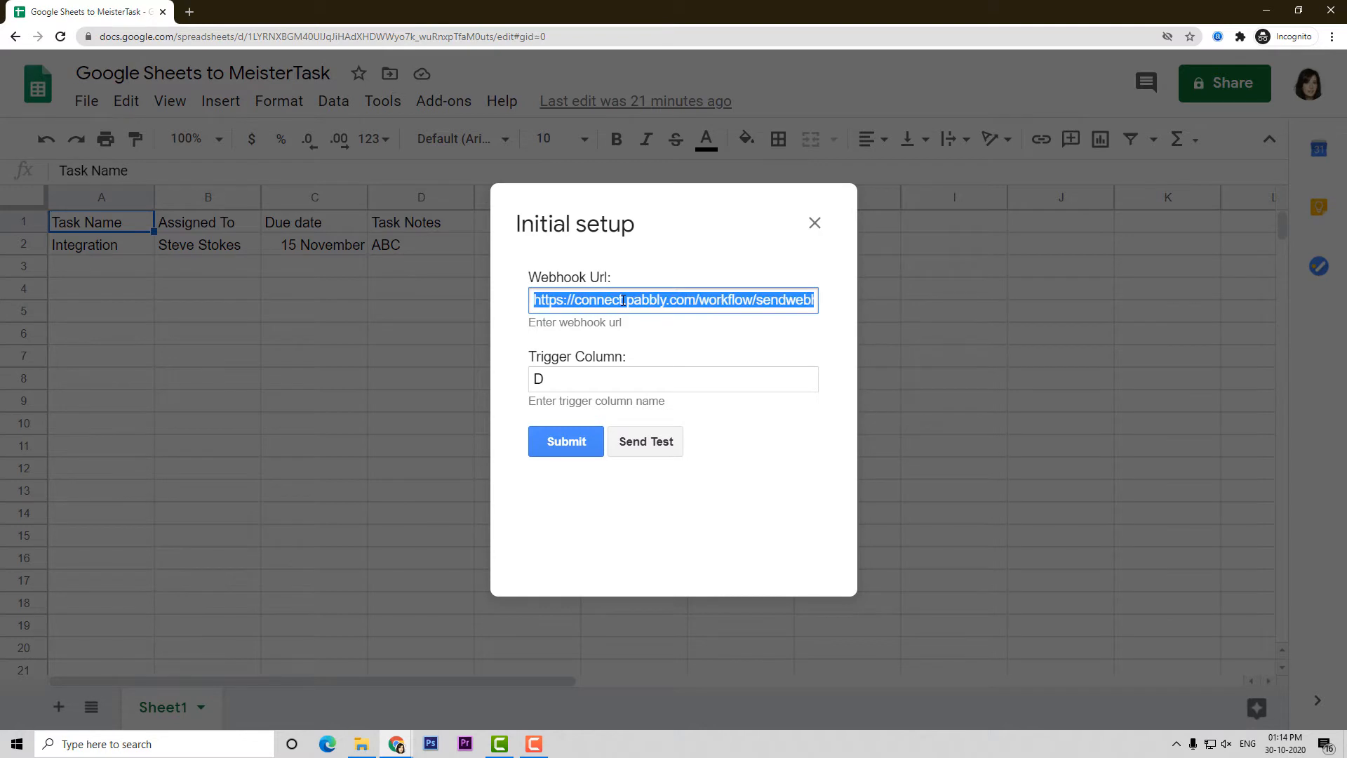
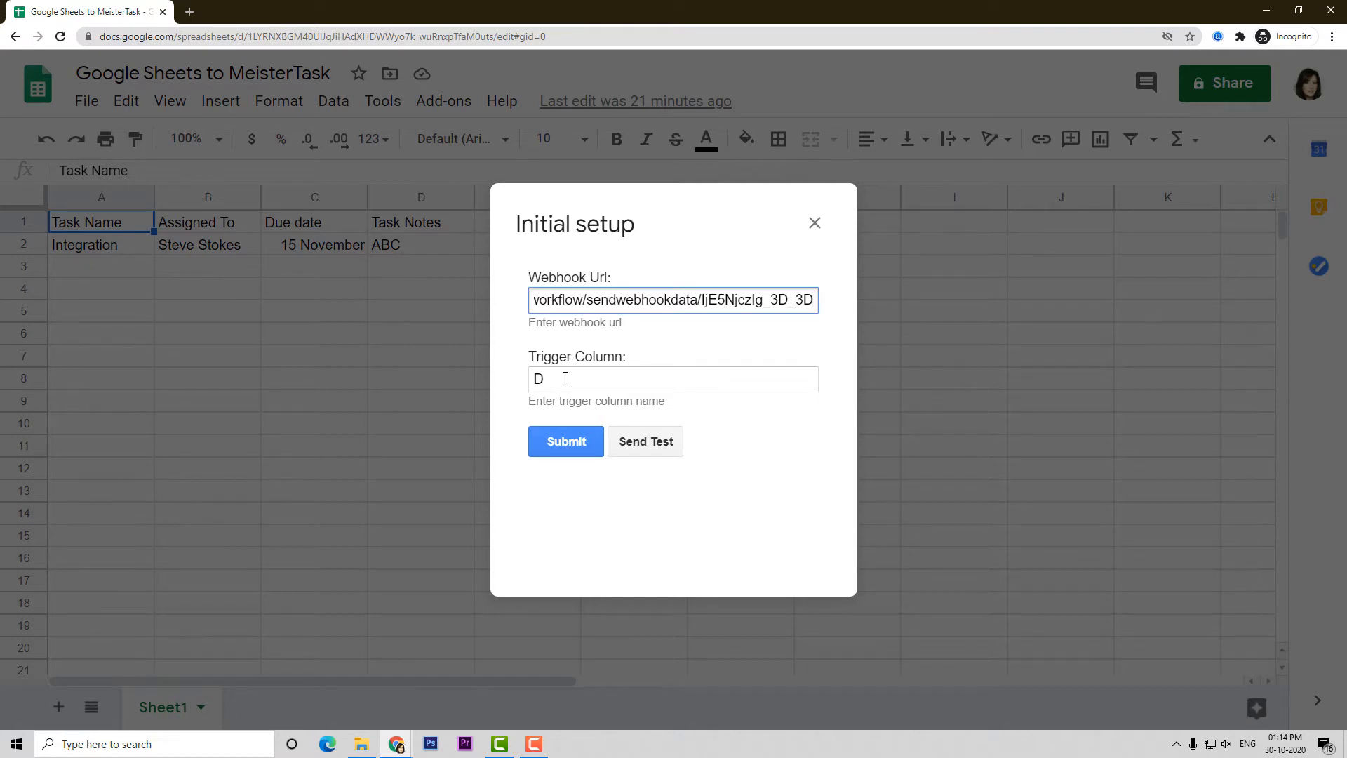
left_click(396, 744)
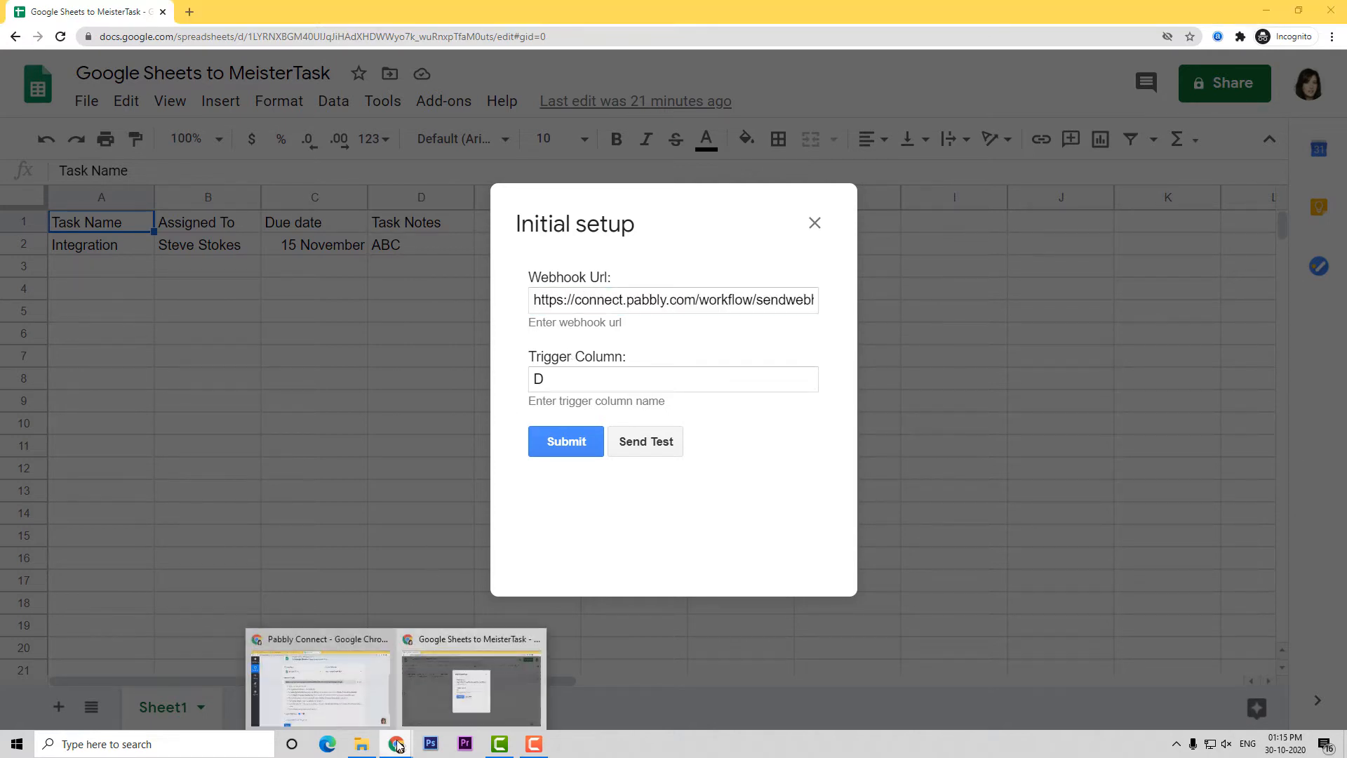
left_click(336, 704)
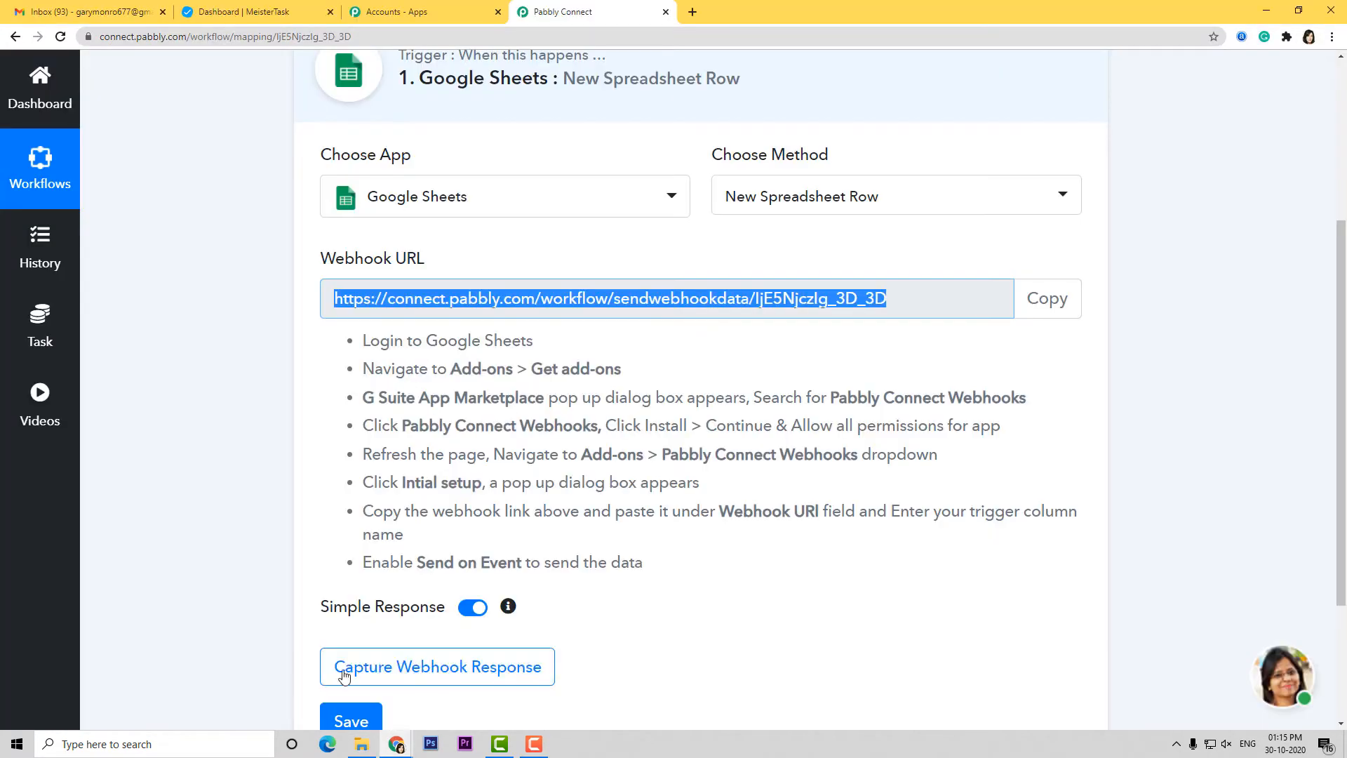
Capture the webhook response by sending the sheet's test row, then submit the initial setup
left_click(467, 670)
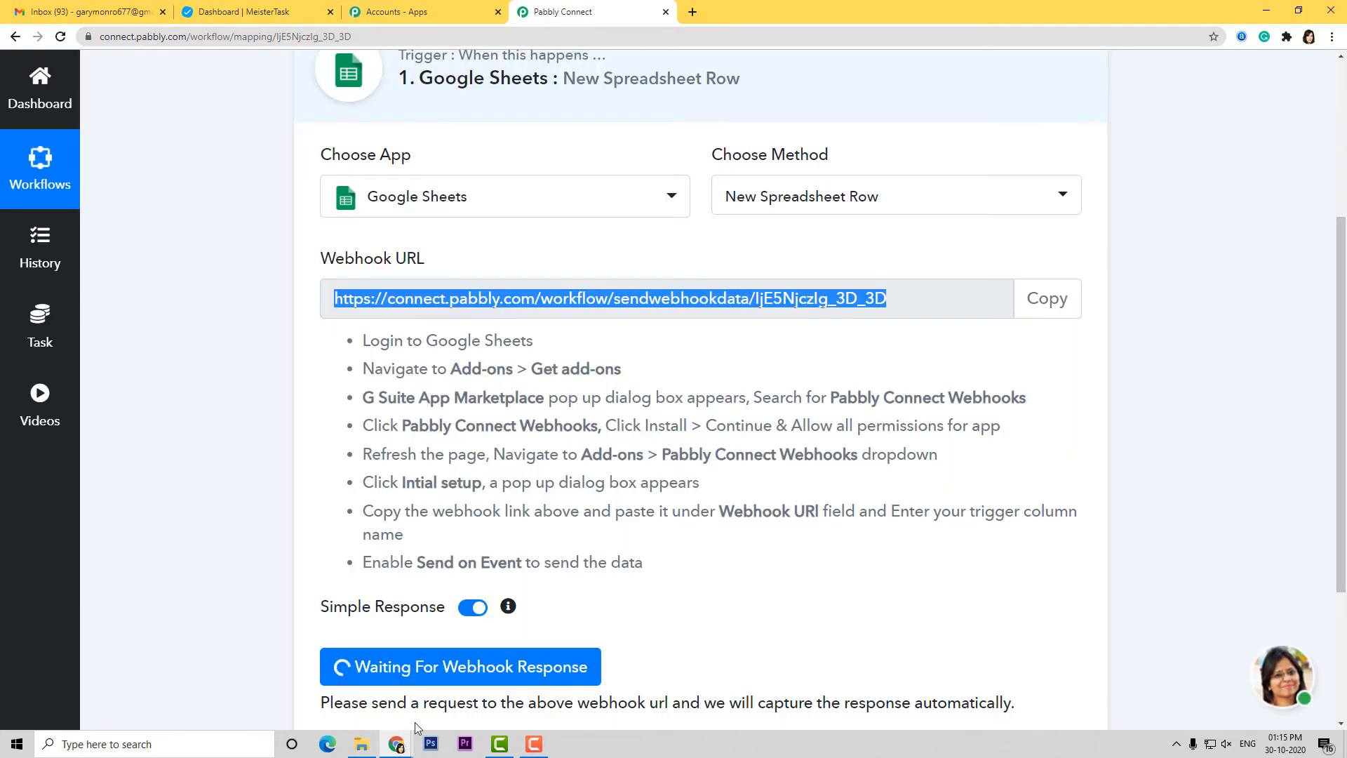
left_click(398, 743)
left_click(468, 710)
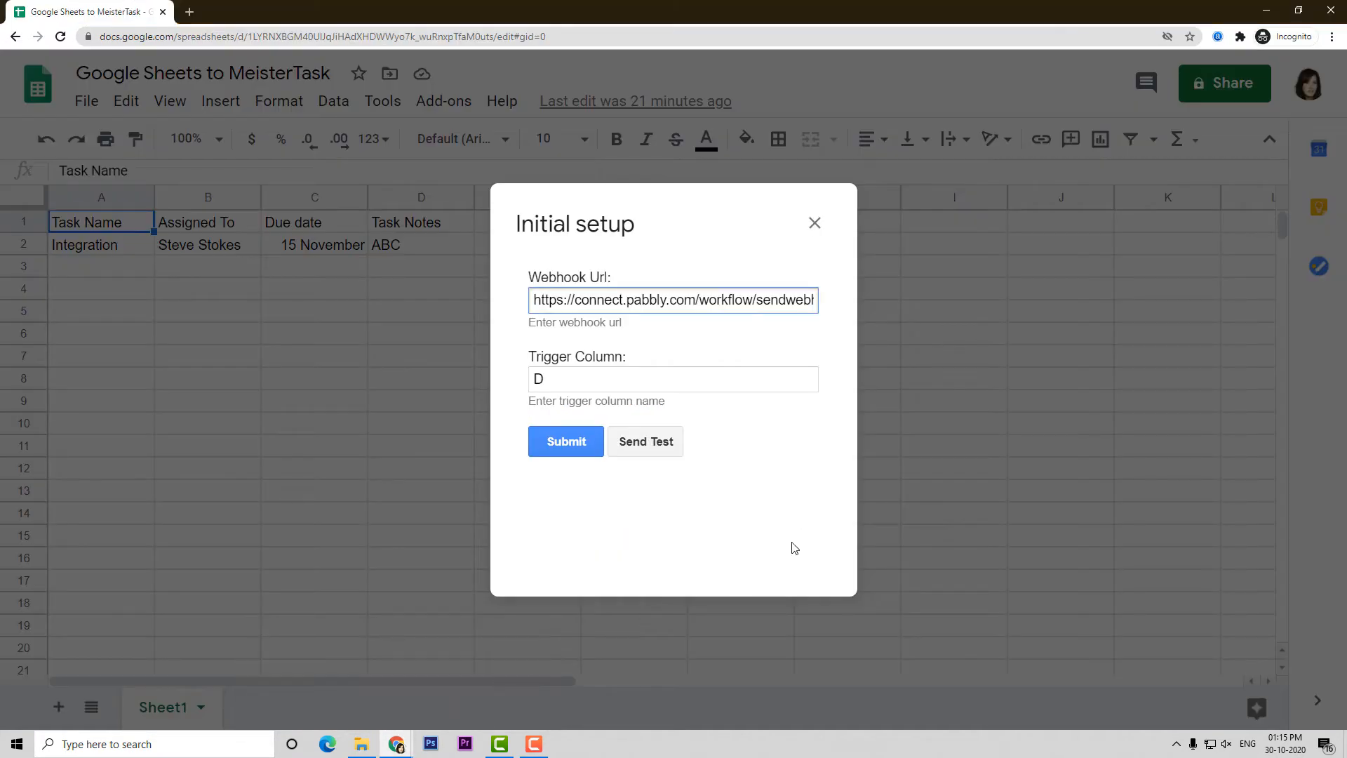
left_click(653, 448)
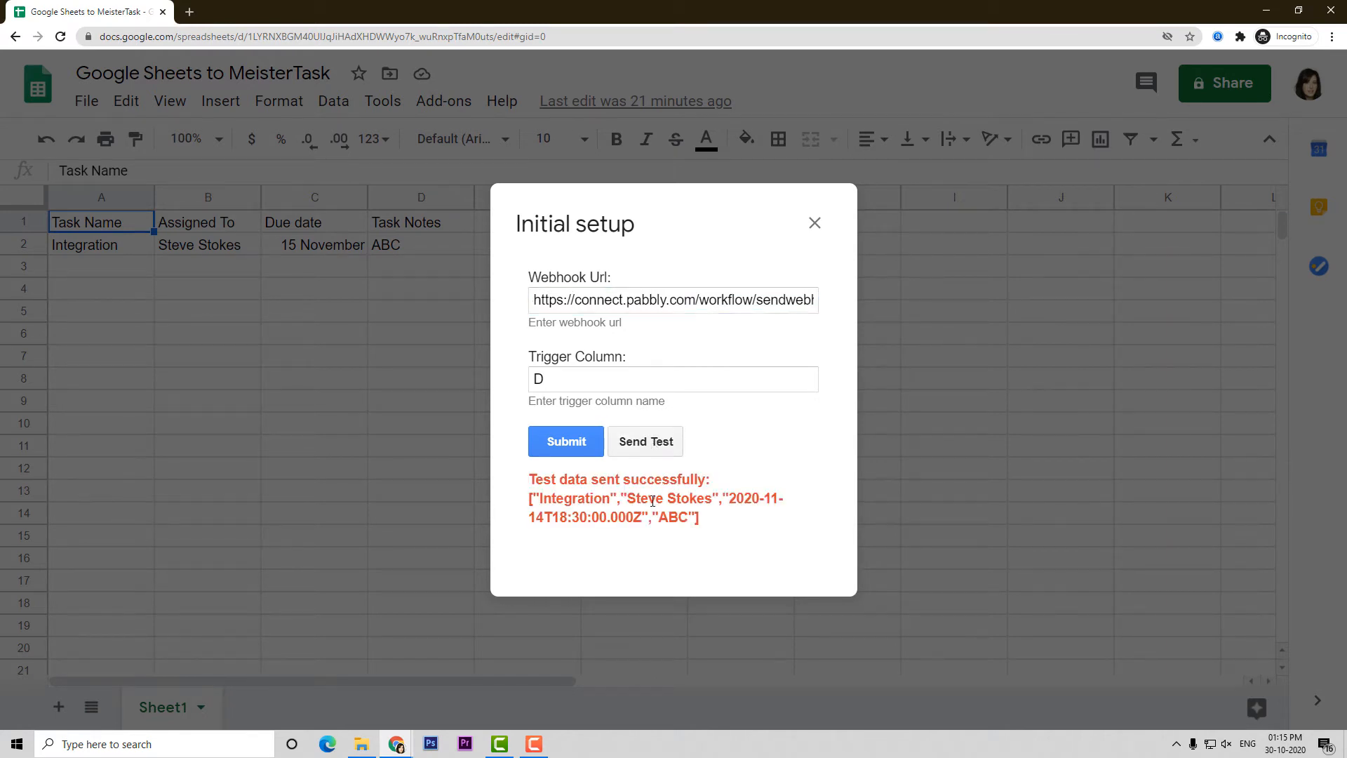
left_click(567, 443)
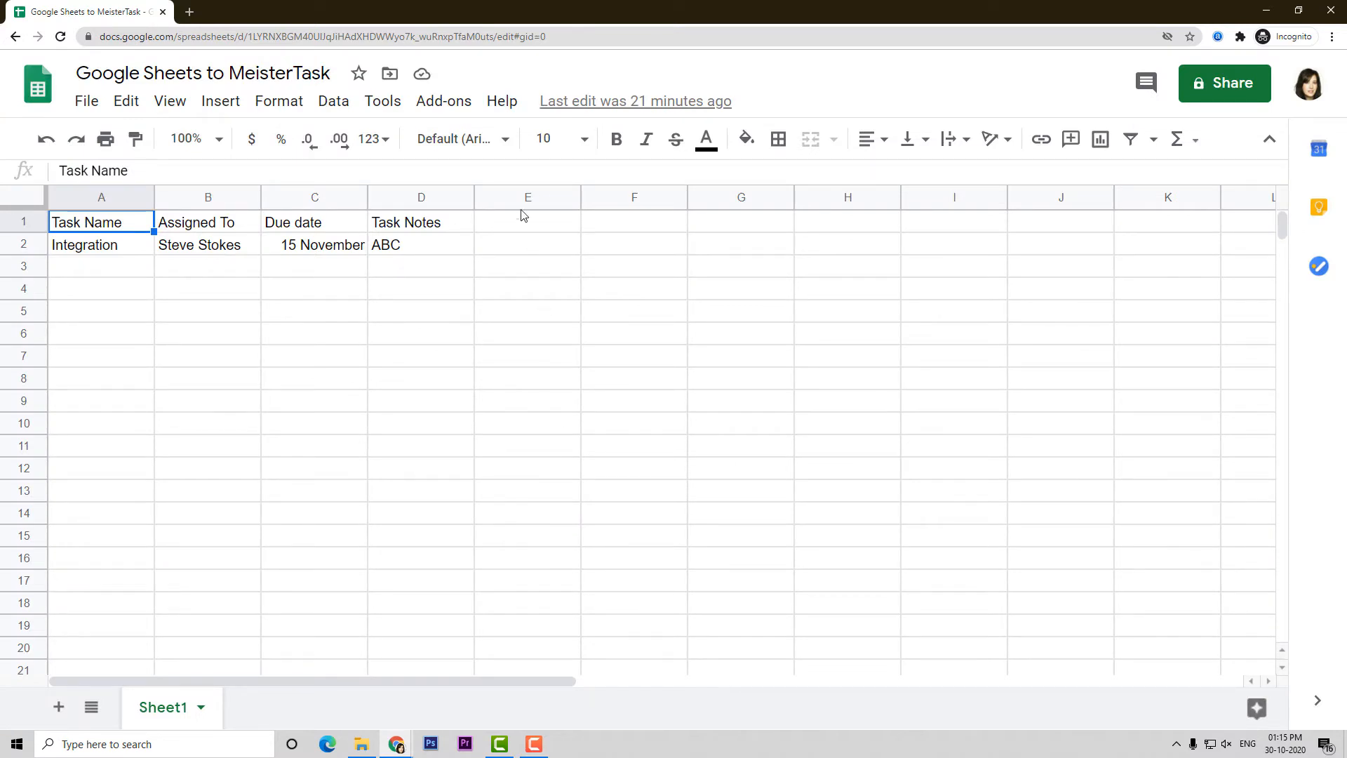
Enable Send On Event in the Pabbly Connect Webhooks add-on and go back to Pabbly
left_click(444, 102)
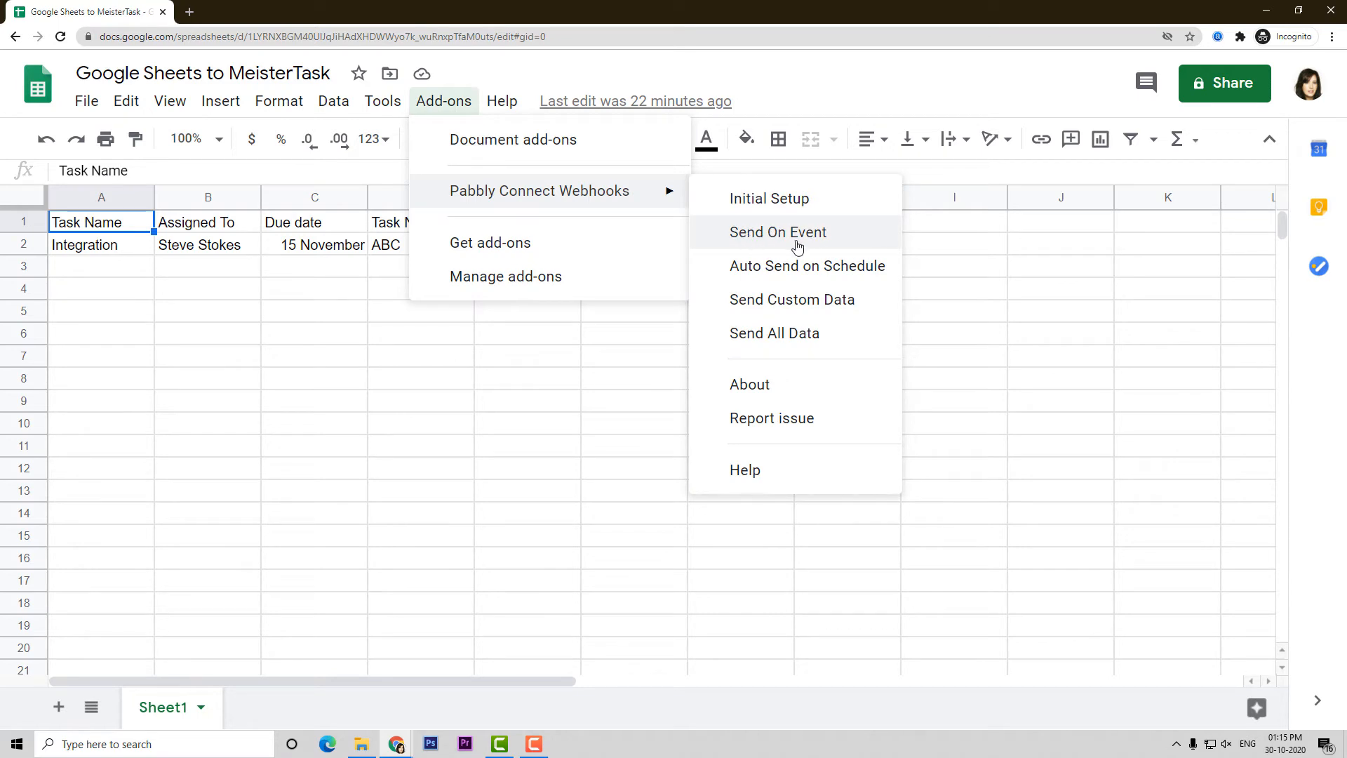
left_click(751, 234)
mouse_move(391, 749)
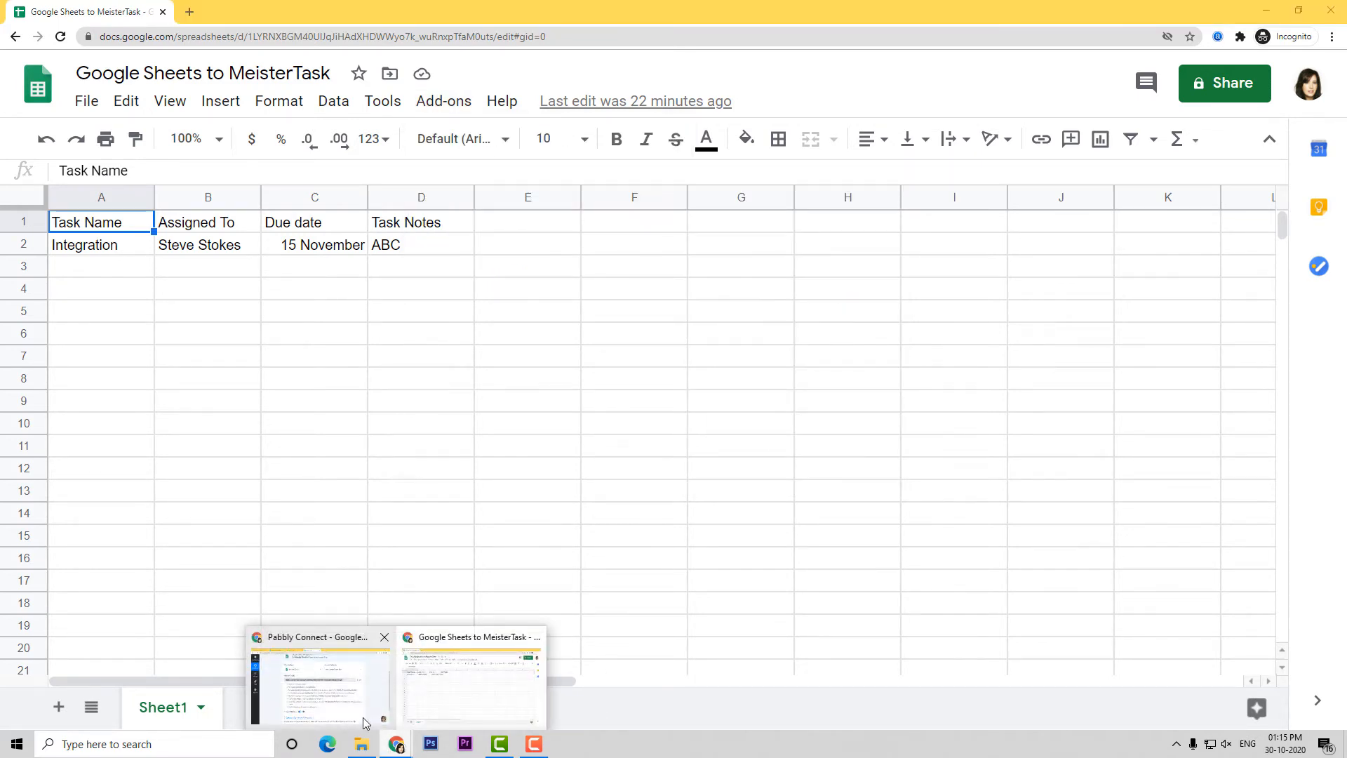
left_click(338, 710)
Save the captured response with its task name, assignee, due date and notes fields, then confirm the success dialog
scroll(814, 385, "down", 1)
scroll(814, 385, "down", 3)
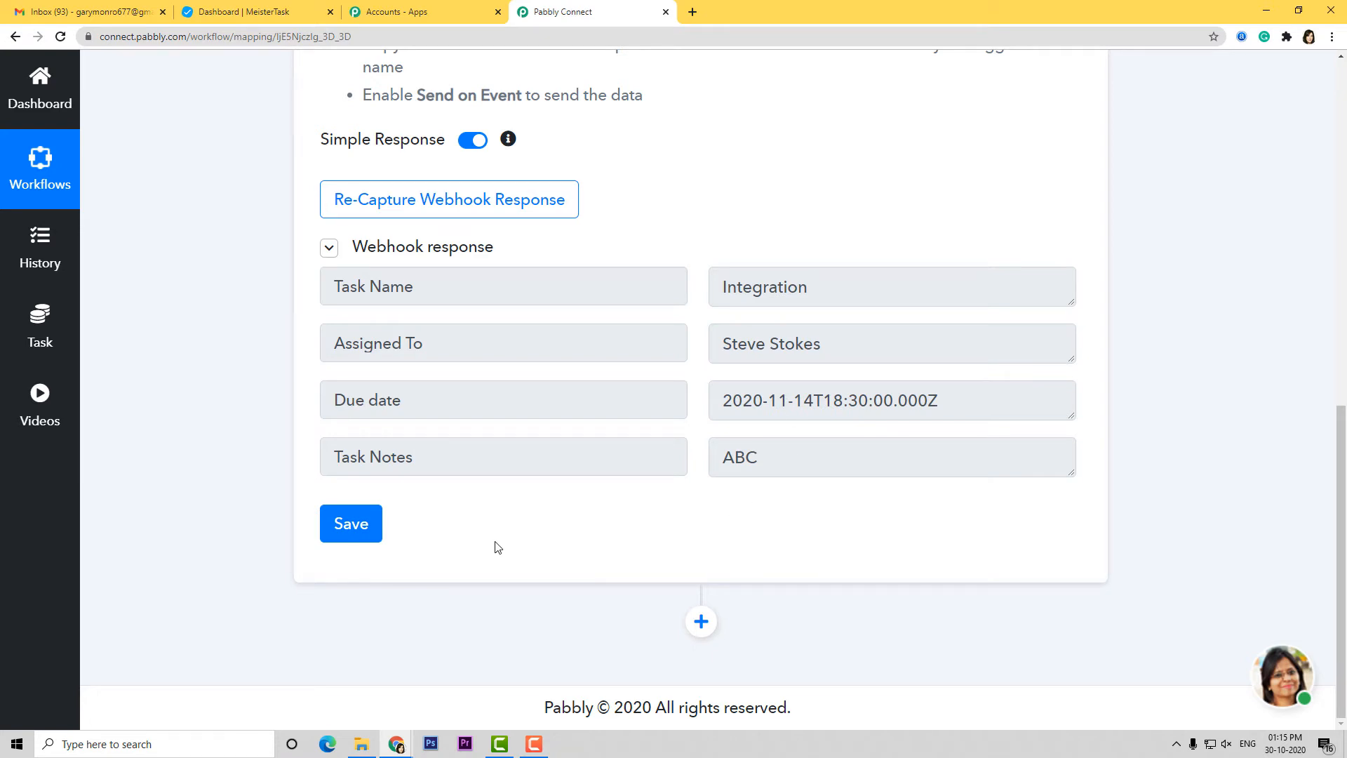
left_click(354, 527)
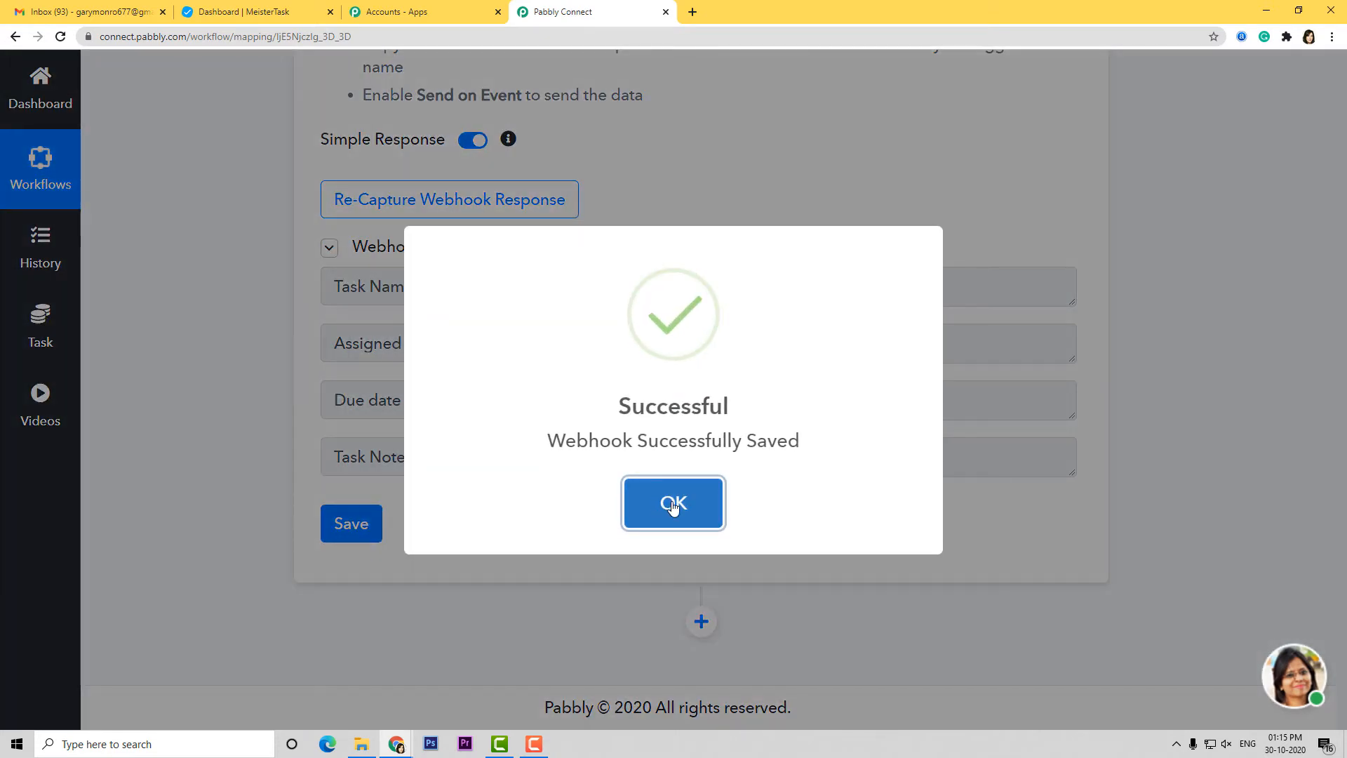
left_click(671, 503)
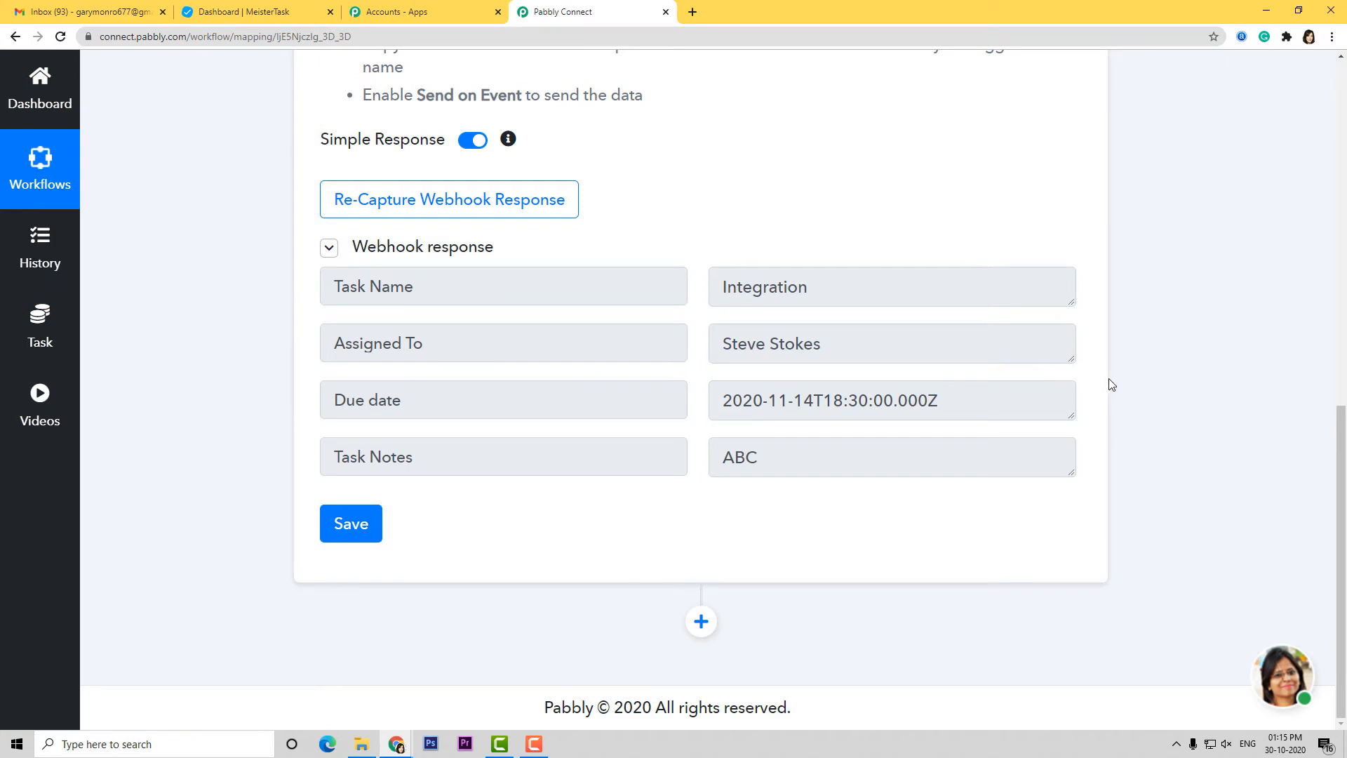
Add an action step with app MeisterTask and method Create Task
left_click(701, 622)
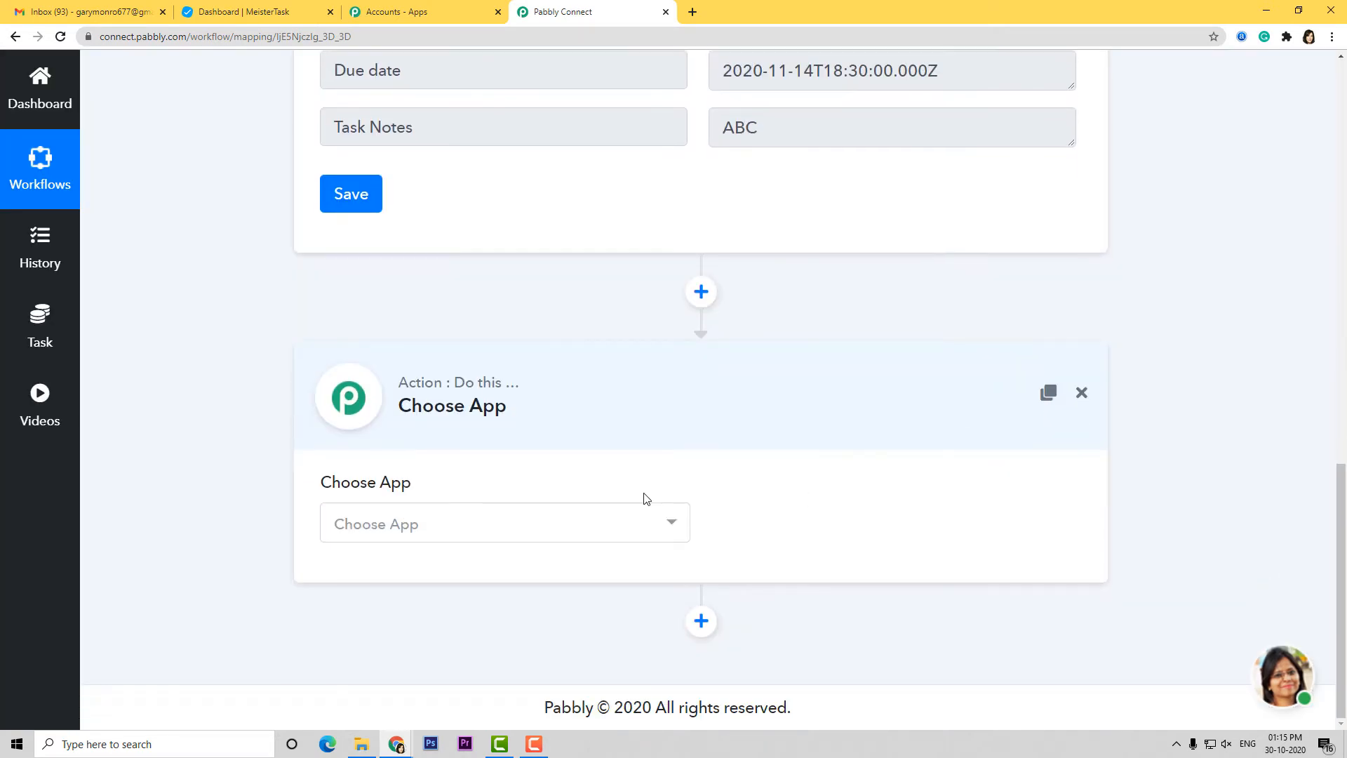
left_click(614, 532)
type("meis")
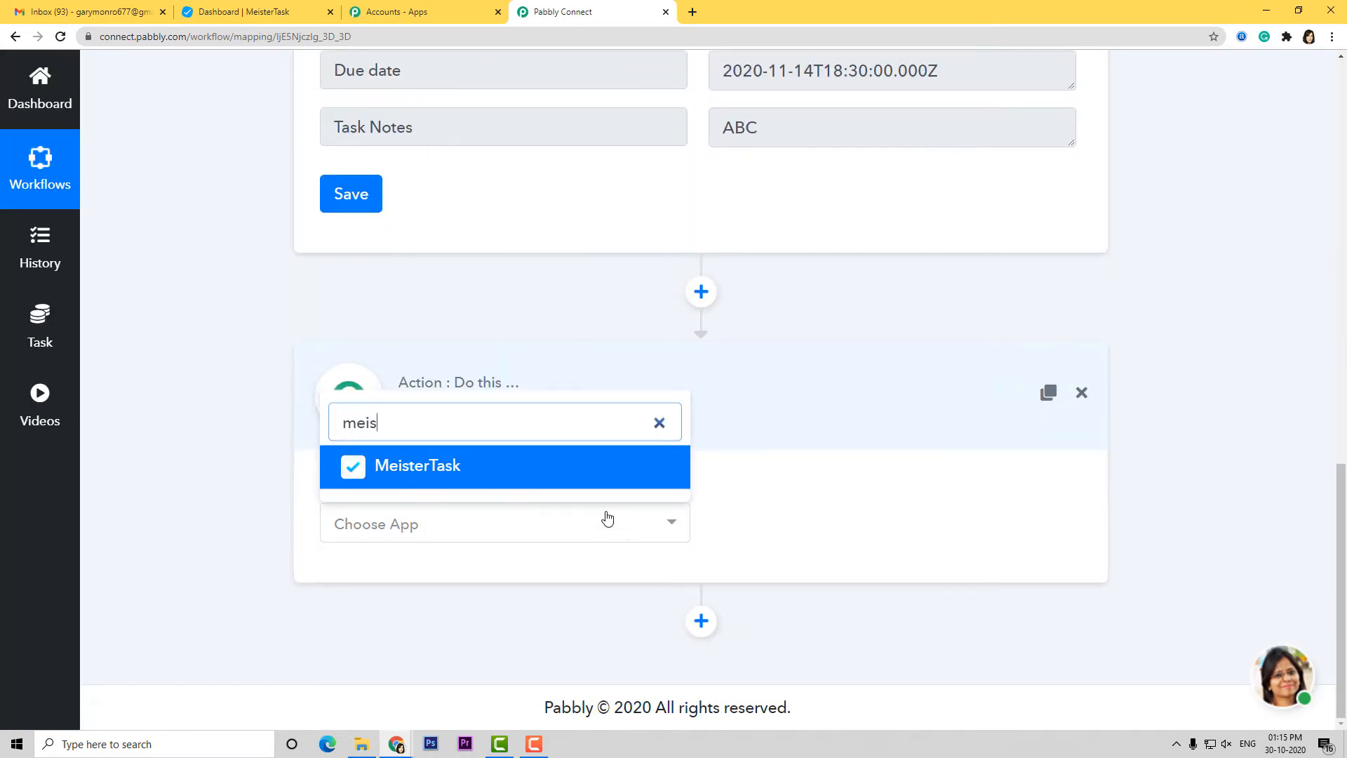
left_click(602, 478)
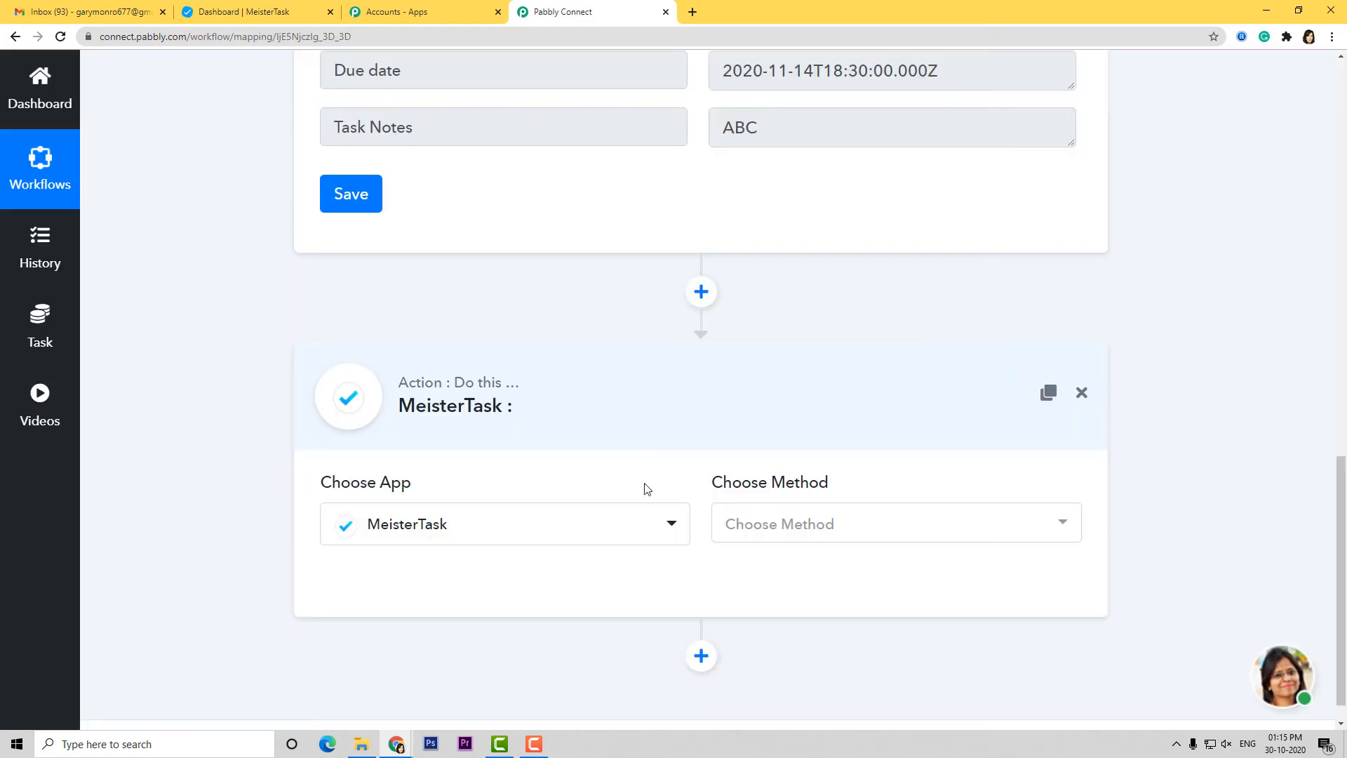
left_click(835, 538)
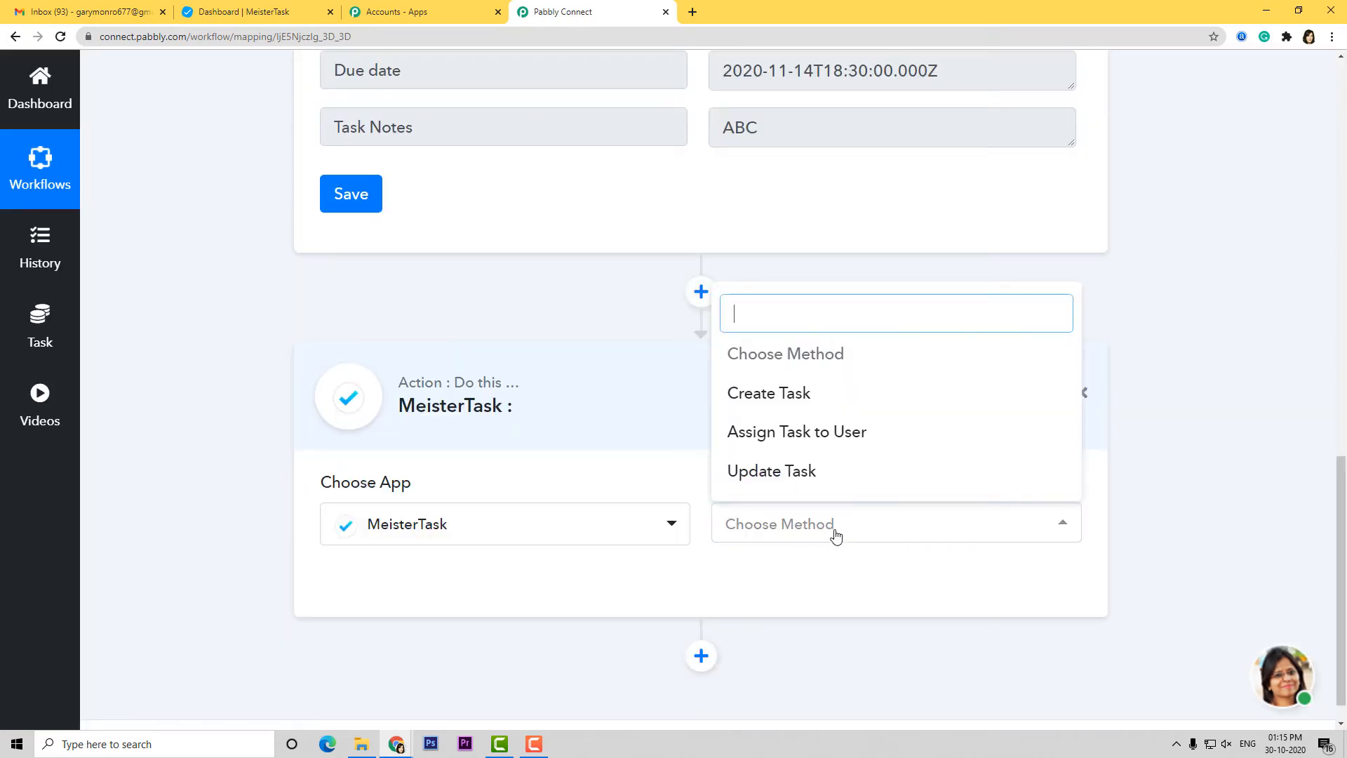
left_click(804, 392)
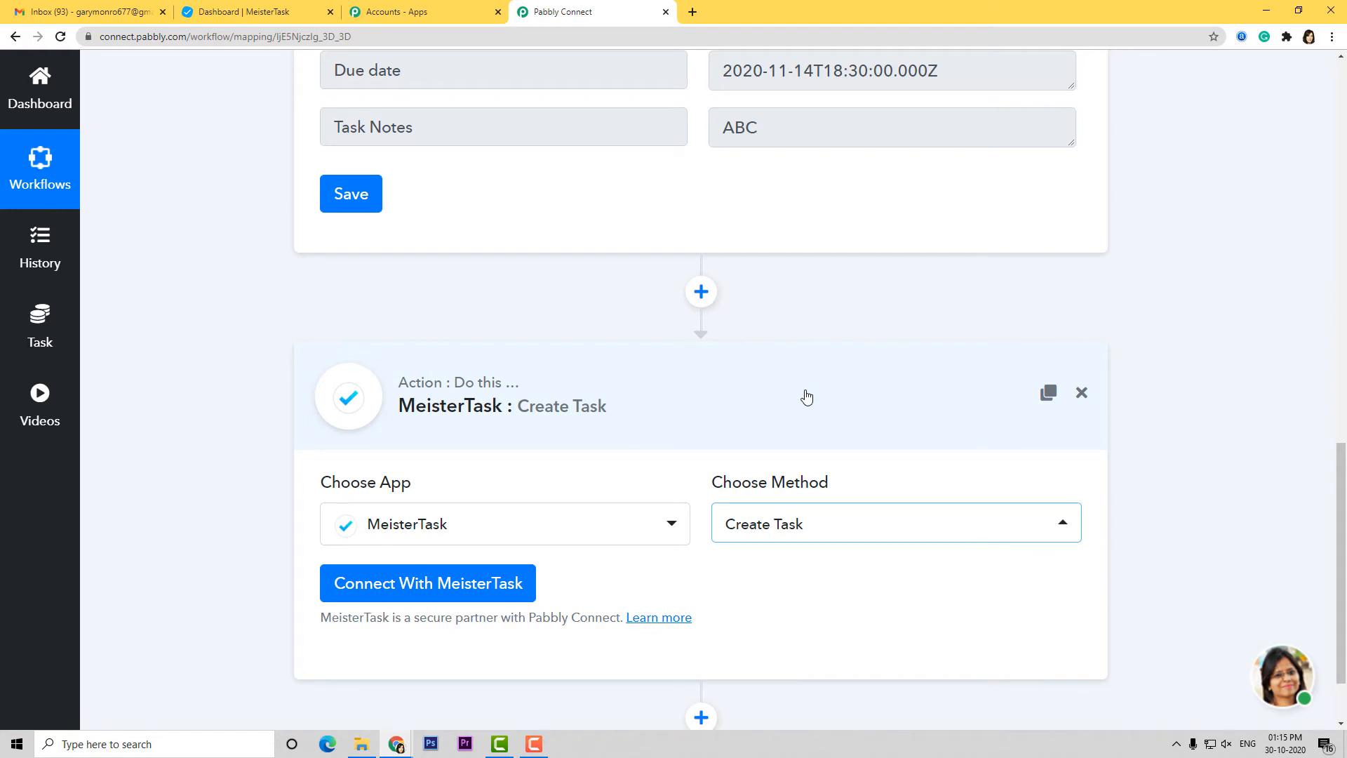
left_click(842, 527)
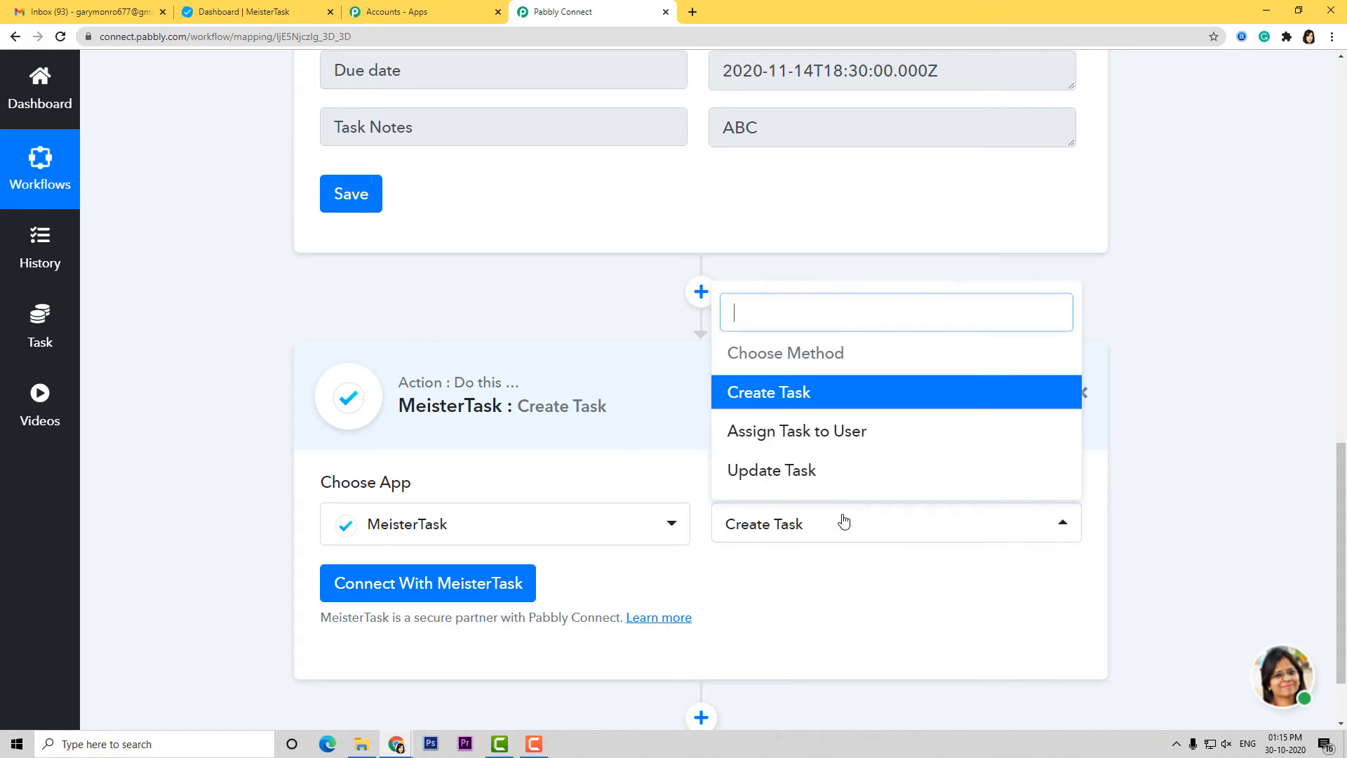
left_click(827, 392)
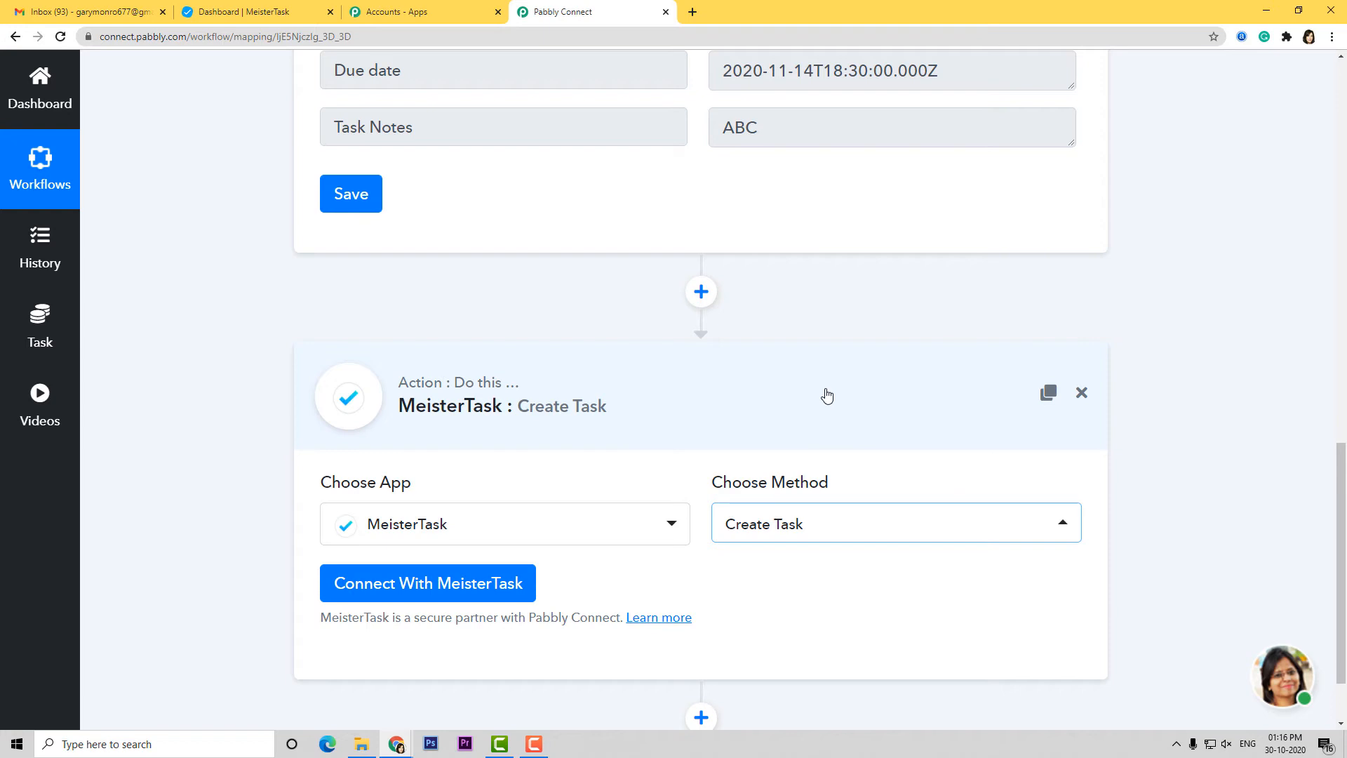
scroll(827, 395, "down", 2)
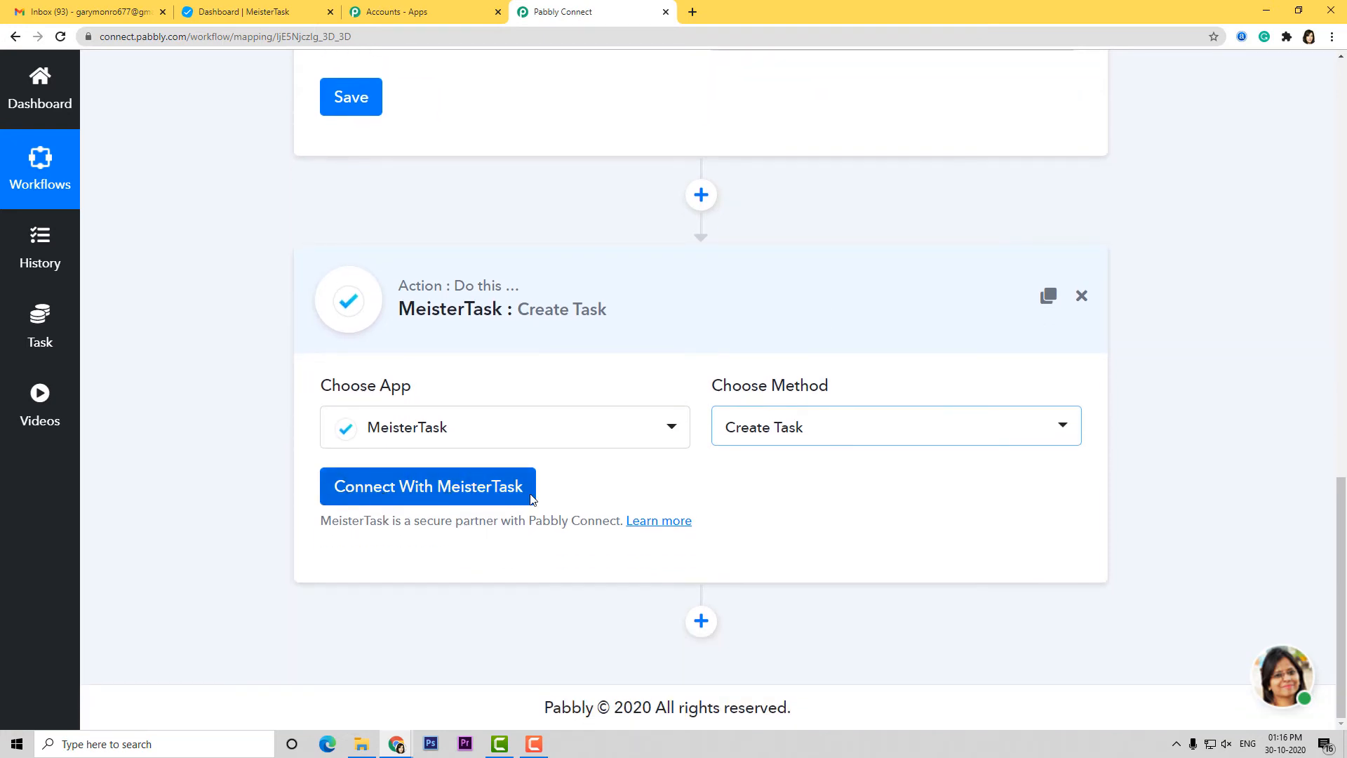
Start a MeisterTask connection to show the access-token credentials form pointing to mindmeister.com/api
left_click(450, 494)
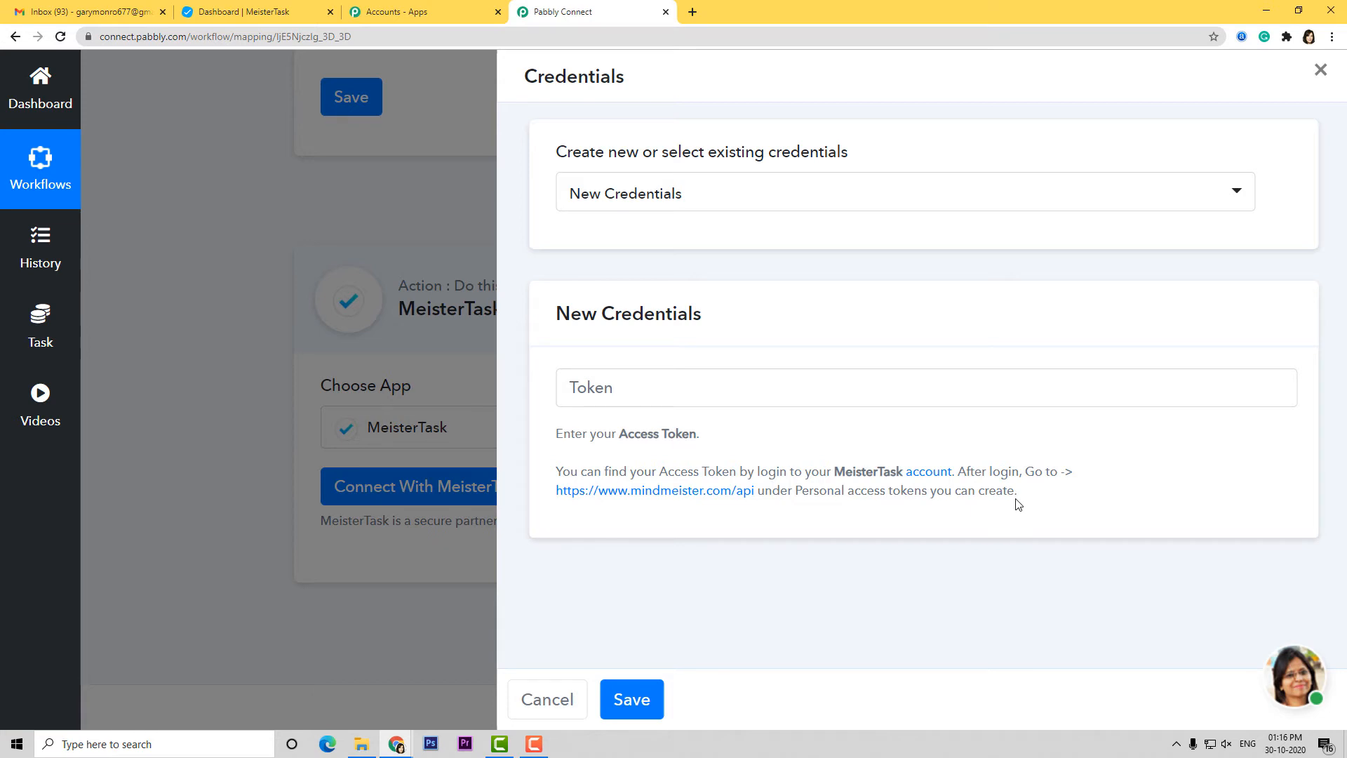
left_click(231, 13)
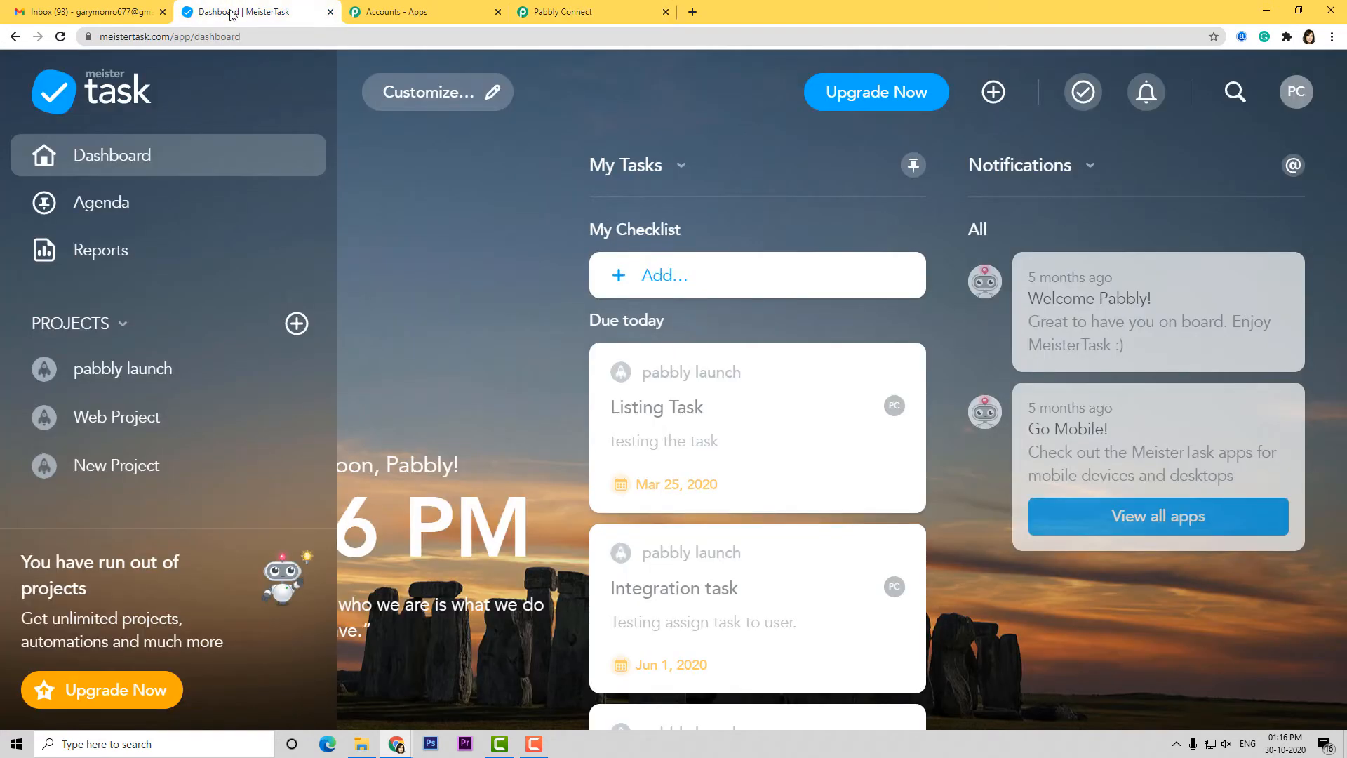
left_click(580, 14)
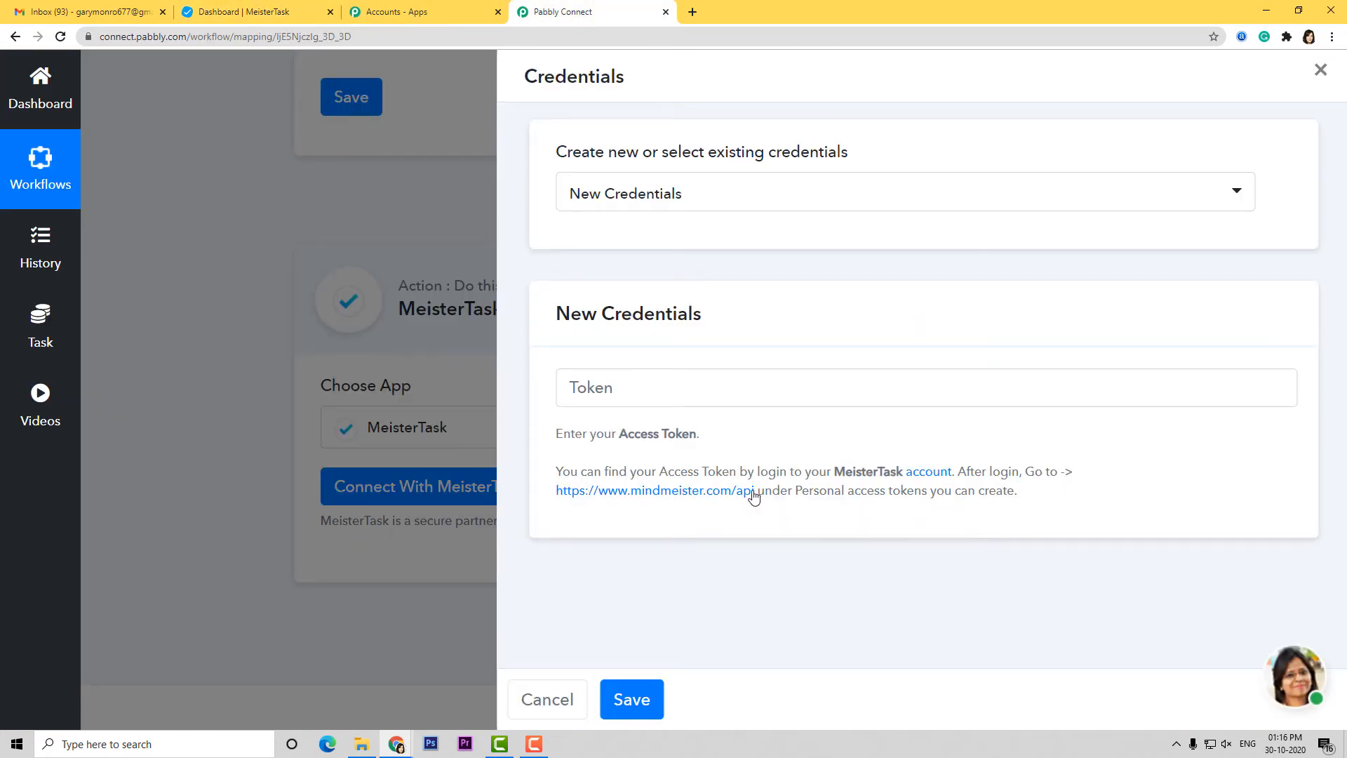
right_click(730, 494)
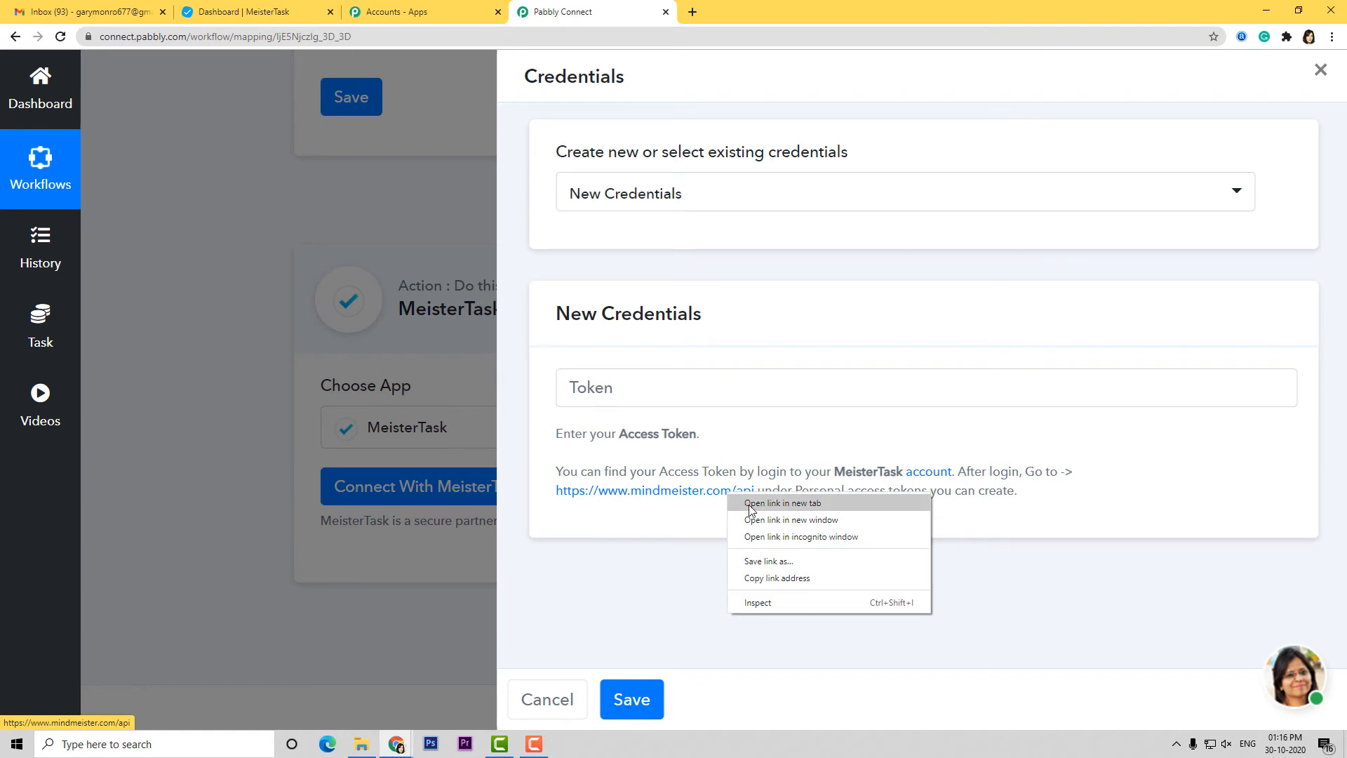
Copy the personal access token from the mindmeister.com/api page opened in a new tab
left_click(751, 505)
left_click(763, 15)
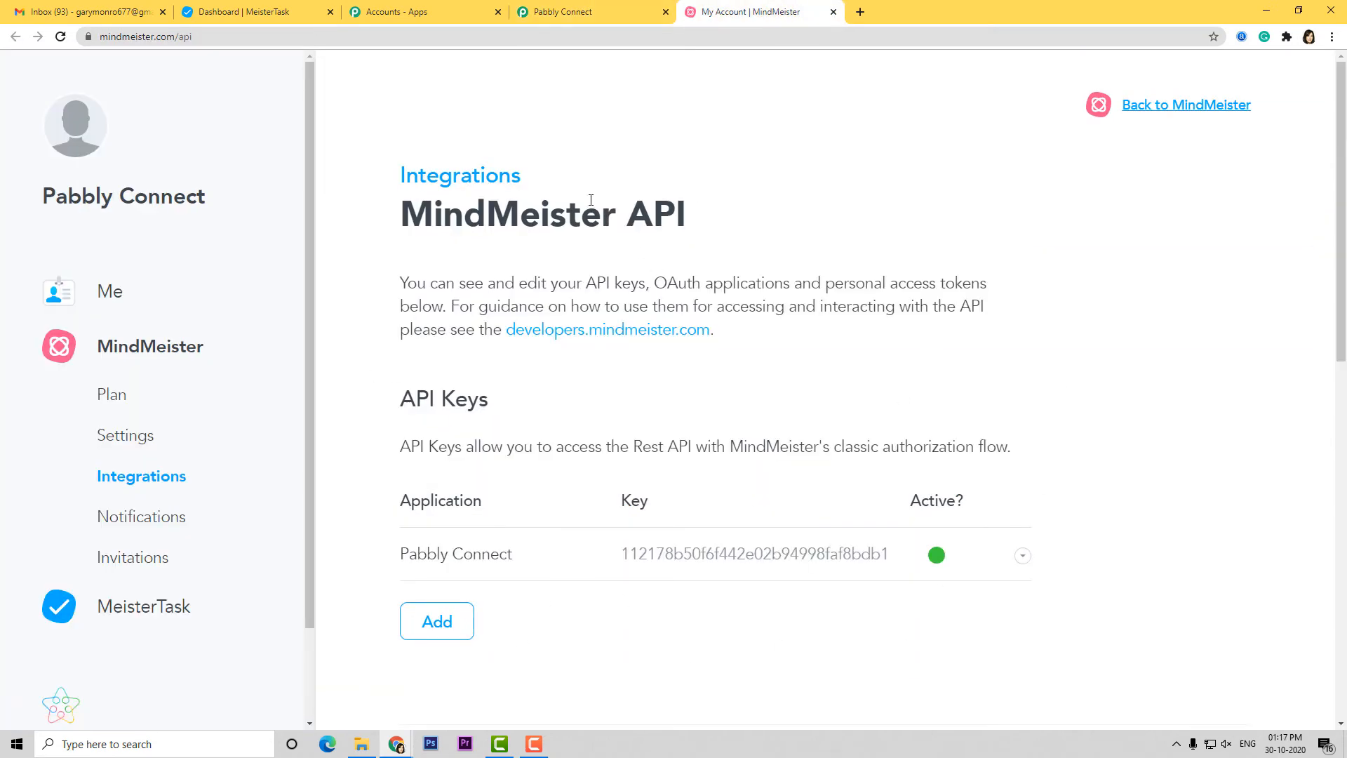
left_click(604, 16)
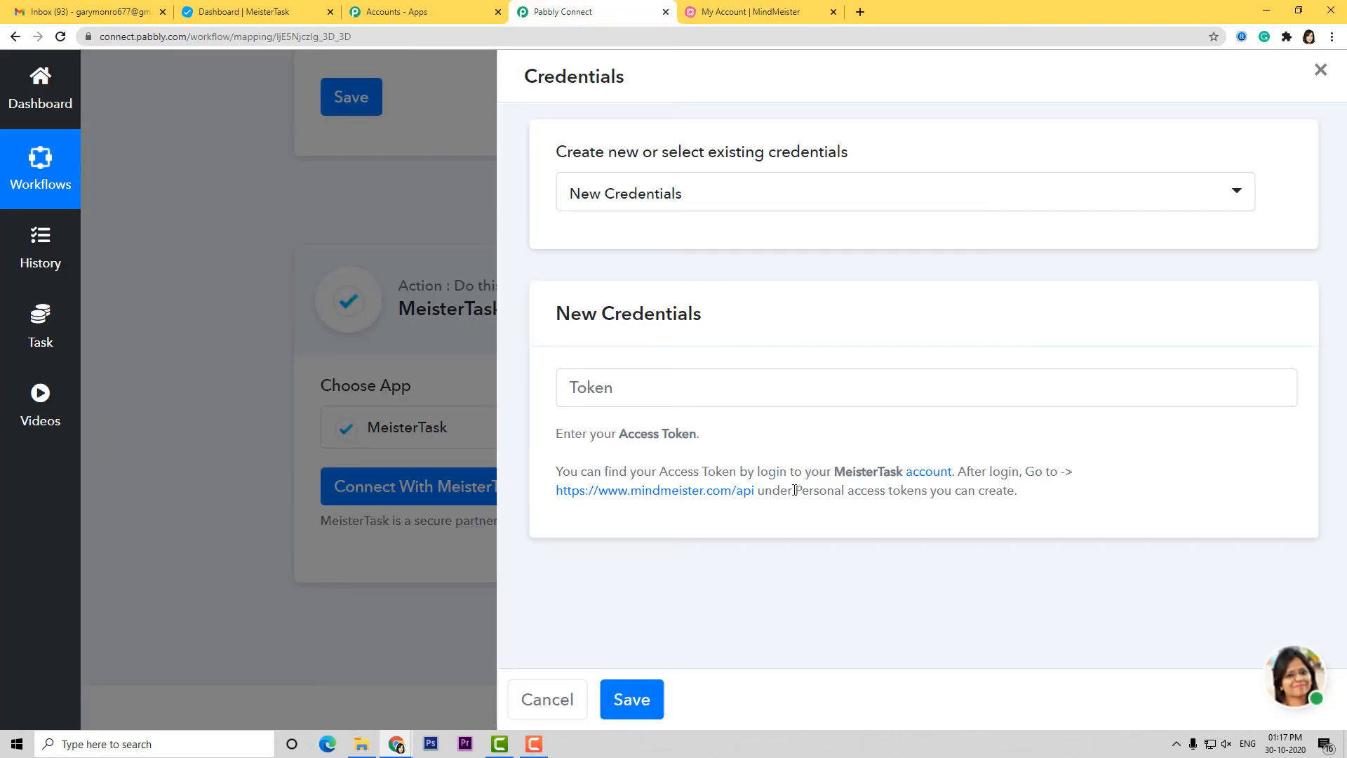
left_click_drag(818, 490, 952, 495)
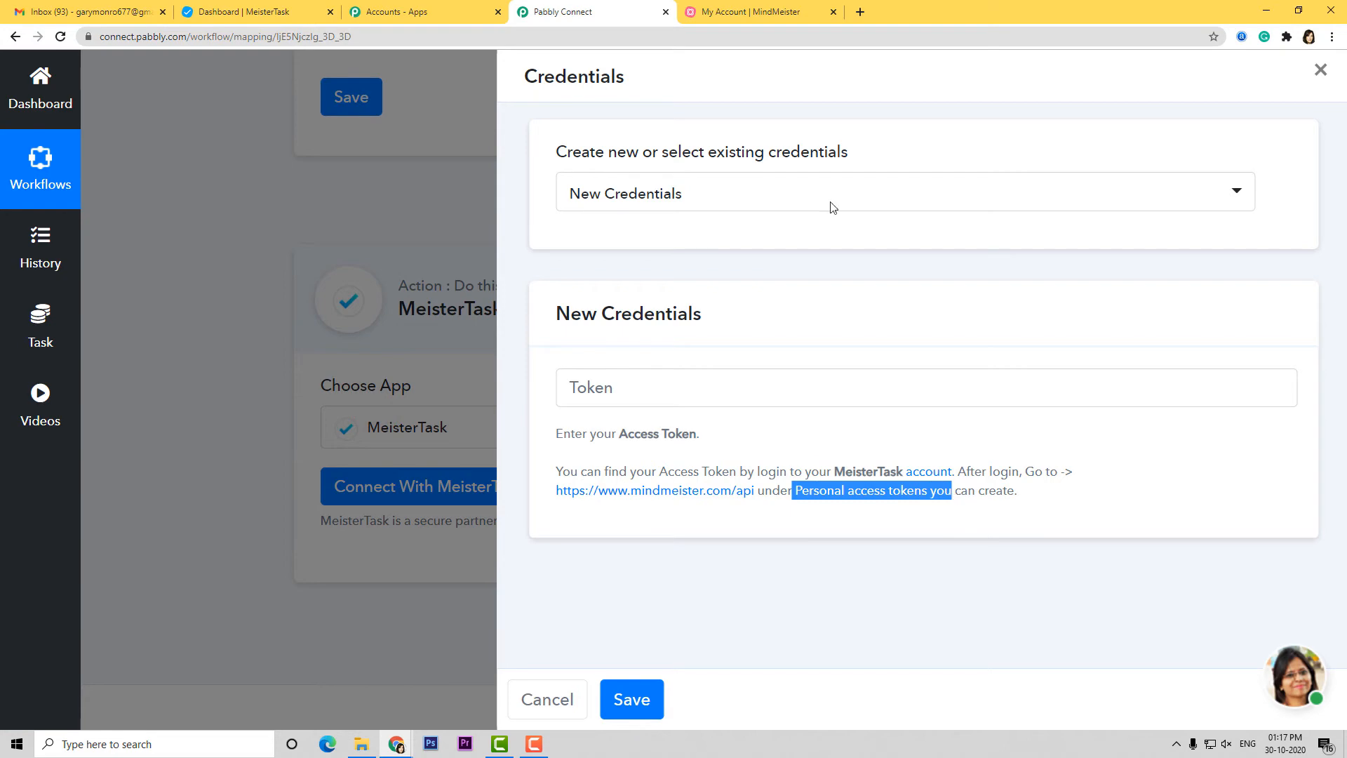
left_click(804, 20)
scroll(879, 316, "down", 10)
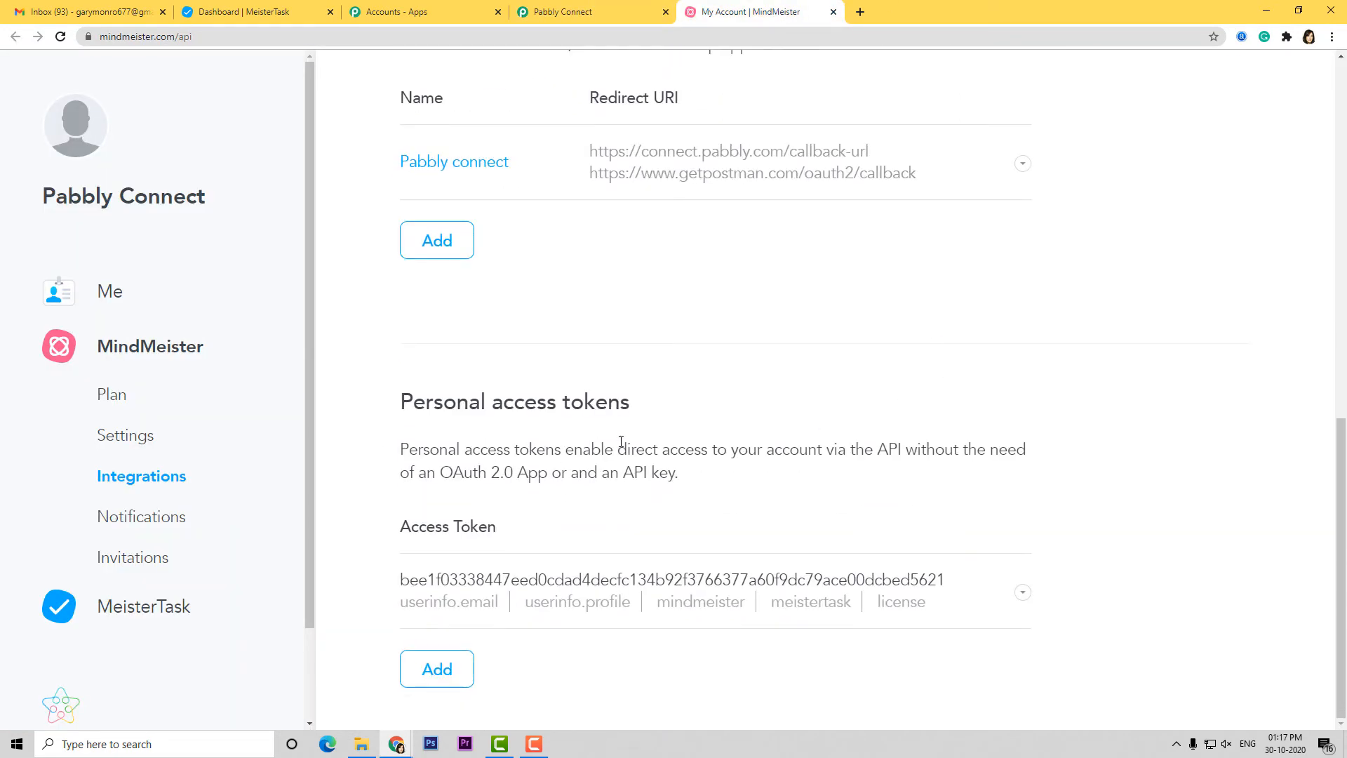
left_click_drag(947, 580, 405, 578)
key("ctrl+c")
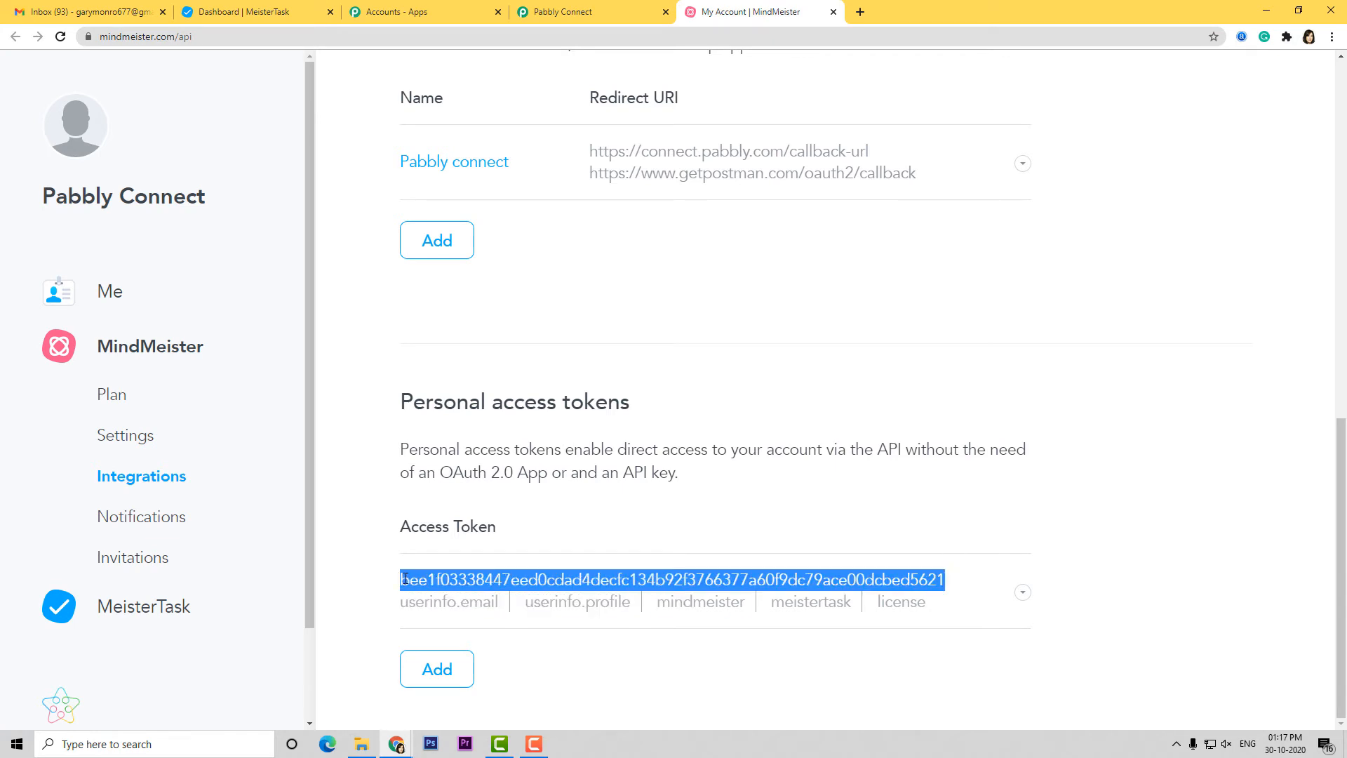
left_click(587, 14)
left_click(635, 393)
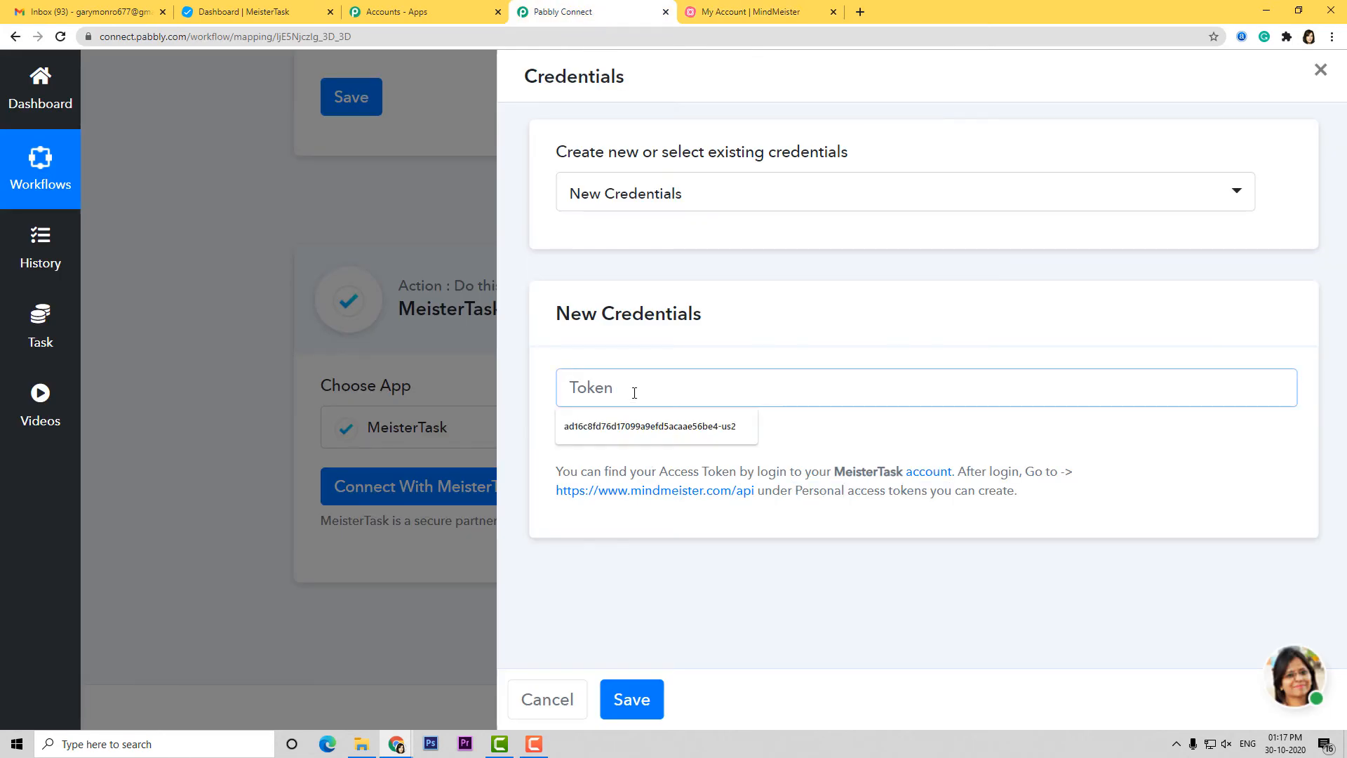
Paste the access token to connect MeisterTask and choose New Project as the project
key("ctrl+v")
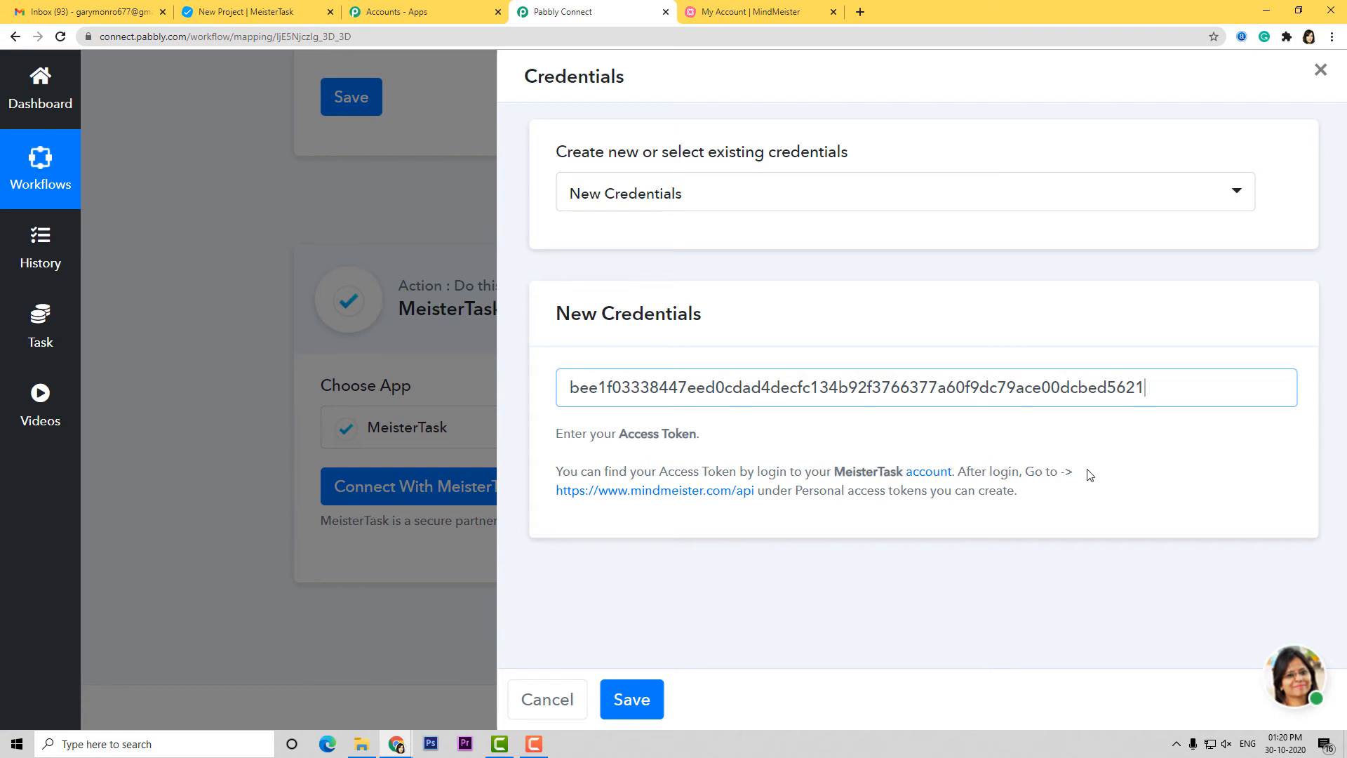
left_click(634, 699)
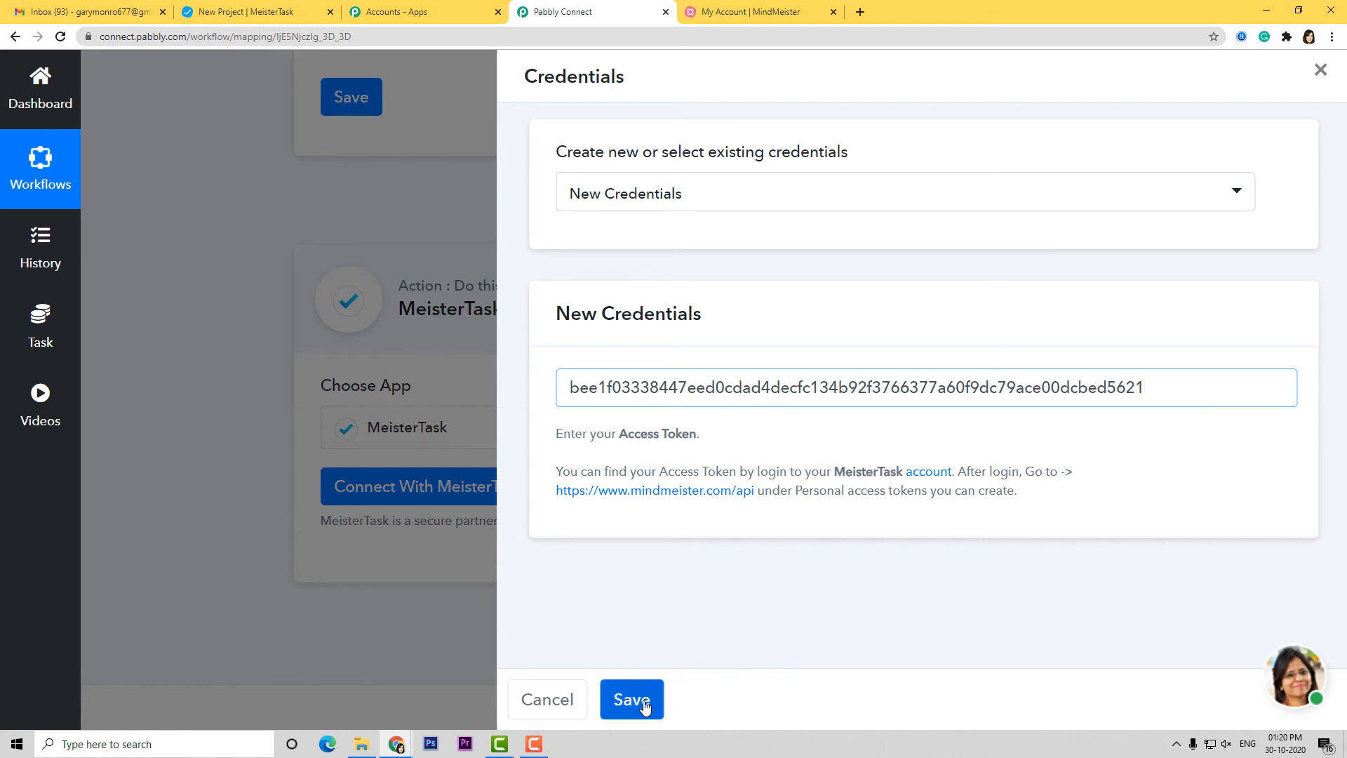
scroll(816, 518, "down", 4)
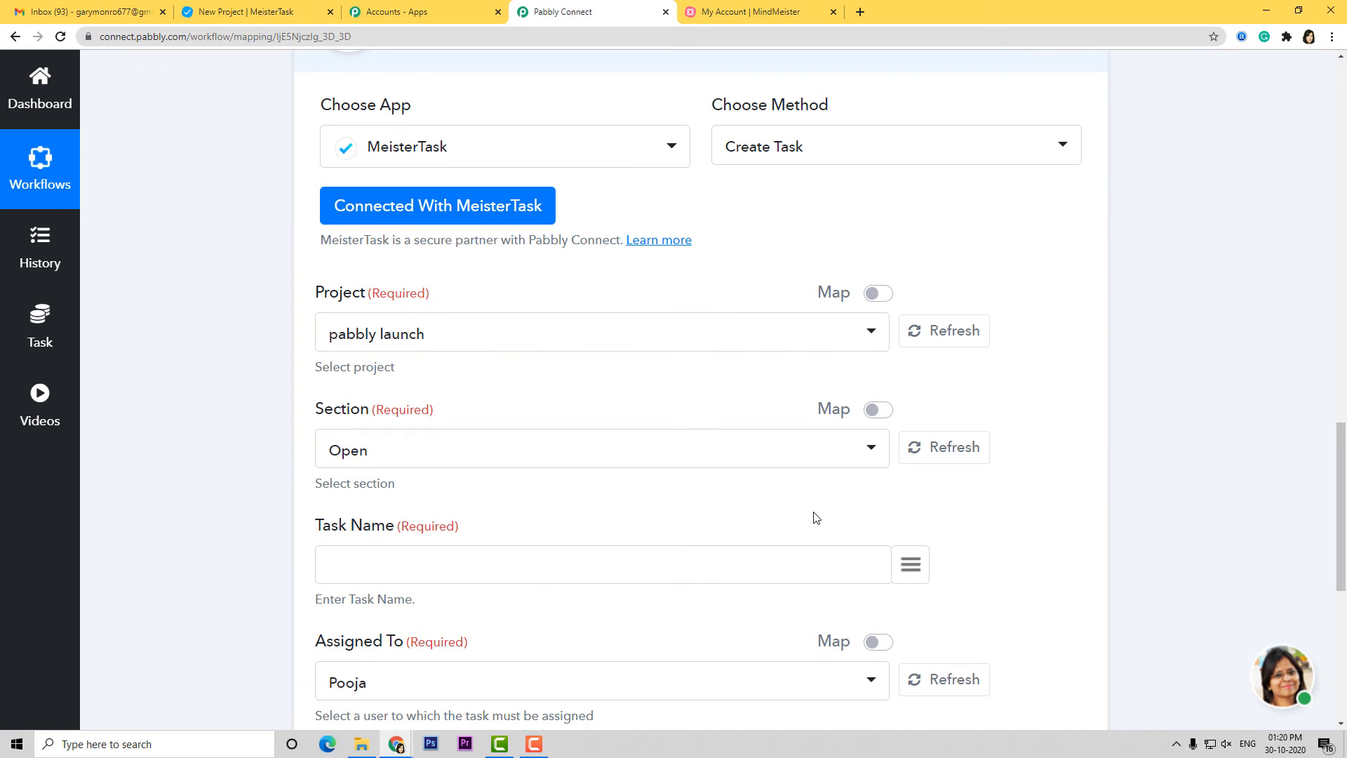
left_click(468, 337)
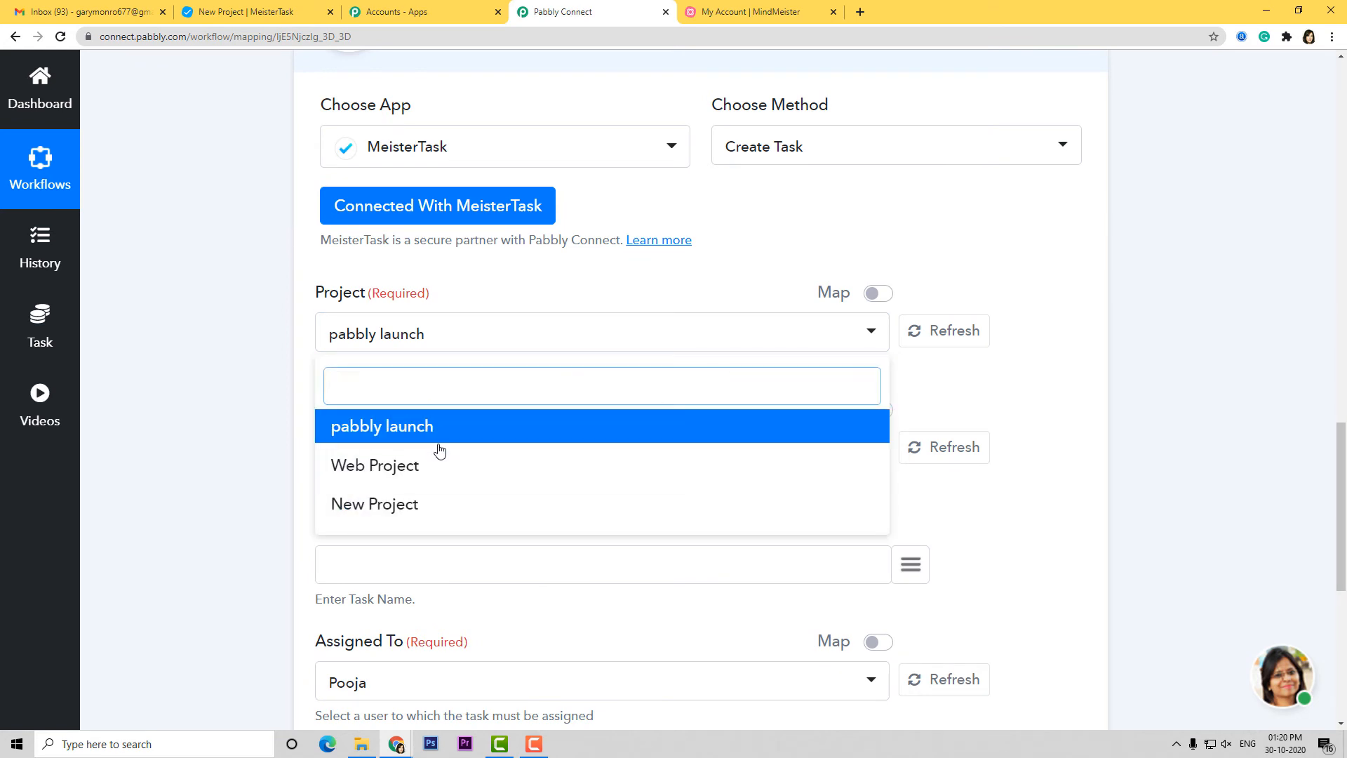
left_click(299, 11)
left_click(44, 81)
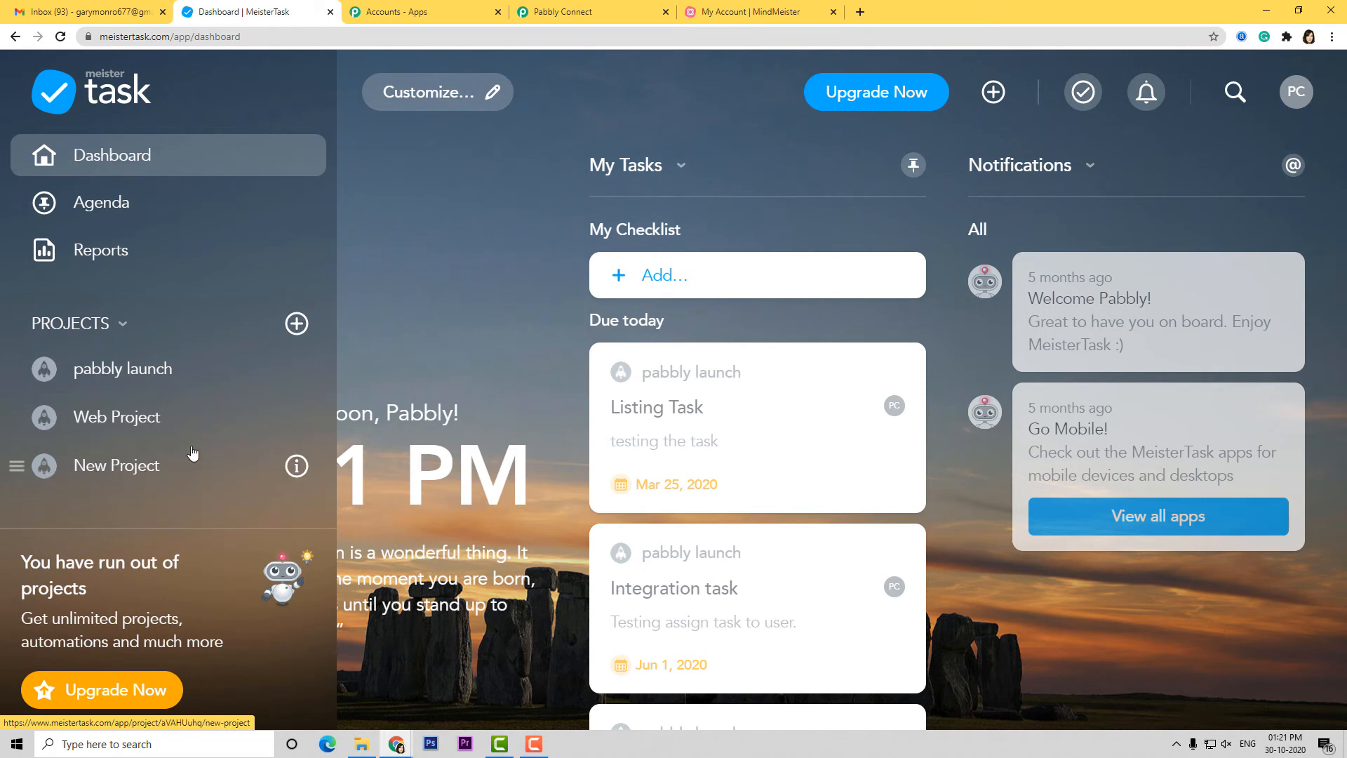
left_click(553, 15)
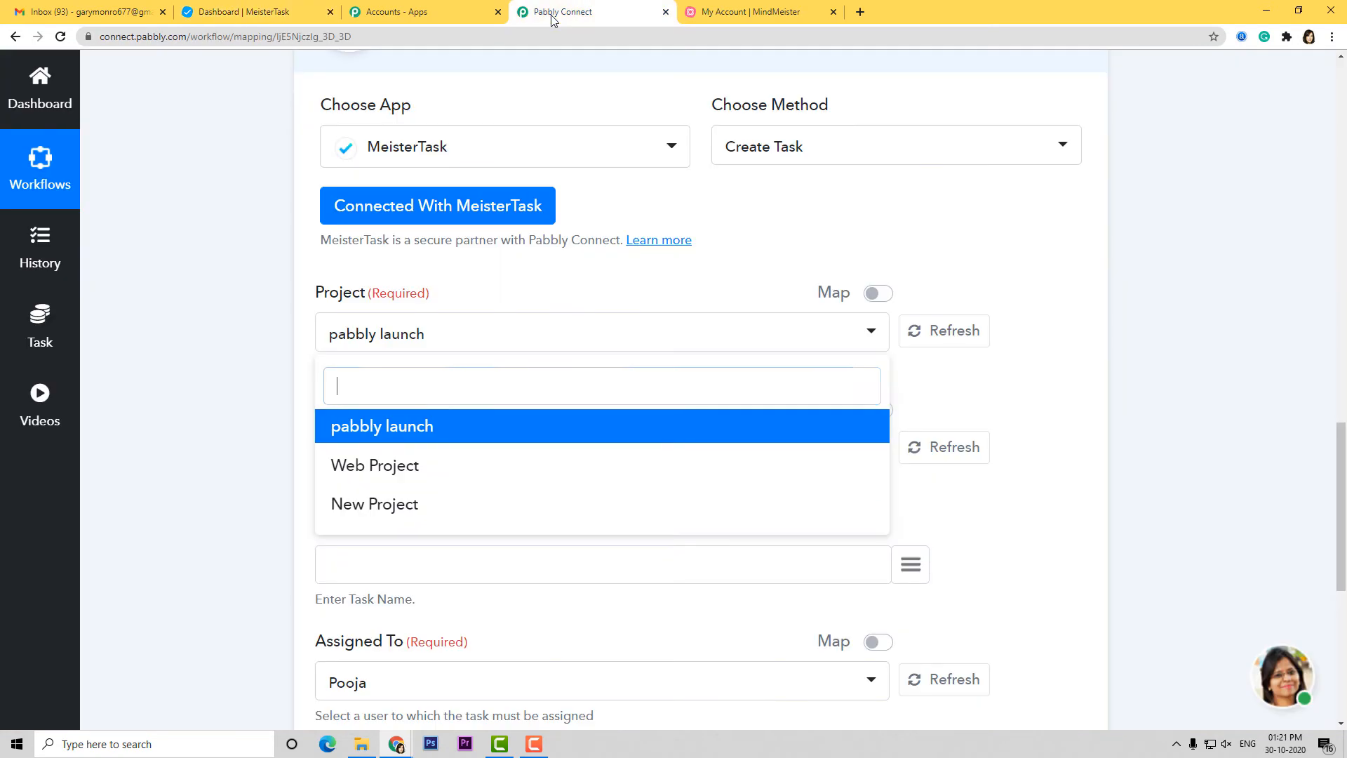
left_click(421, 505)
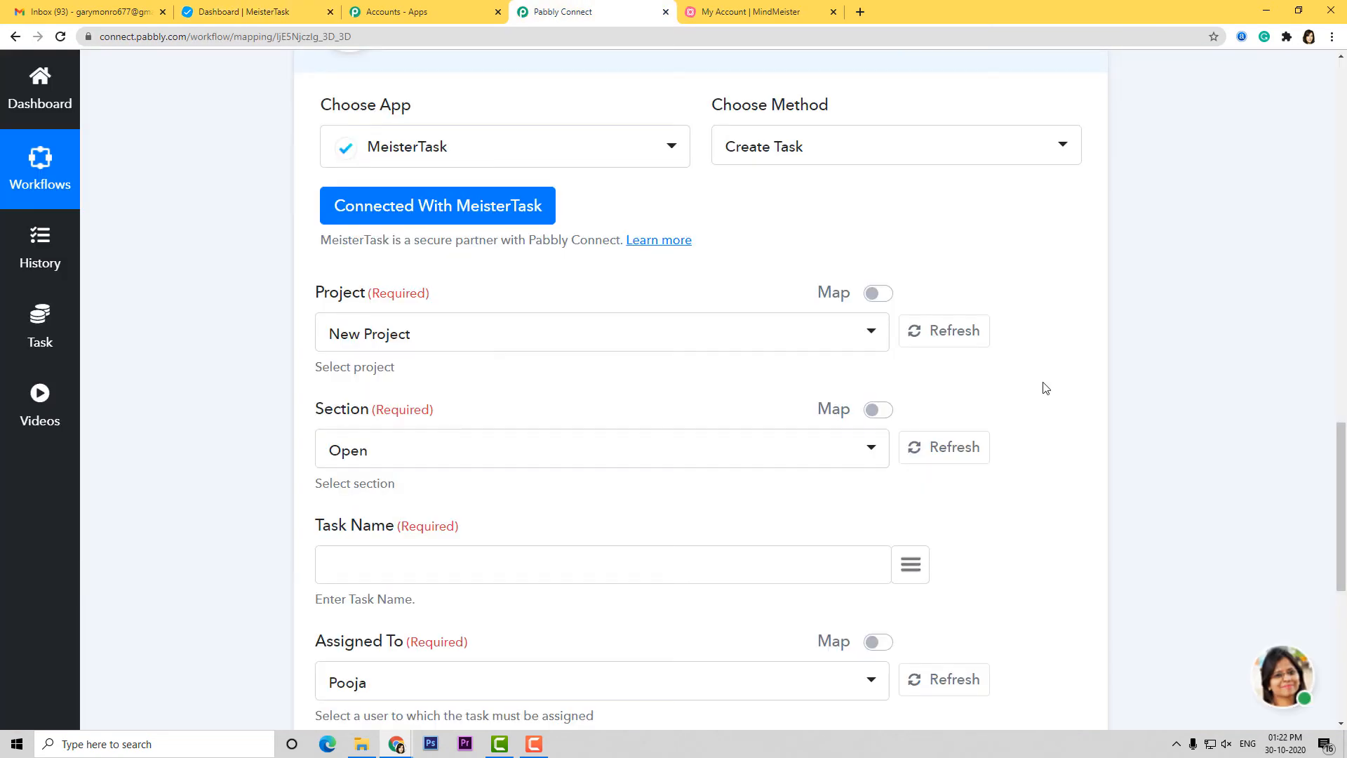
Set the task section to In Progress after checking the New Project board's columns
left_click(675, 466)
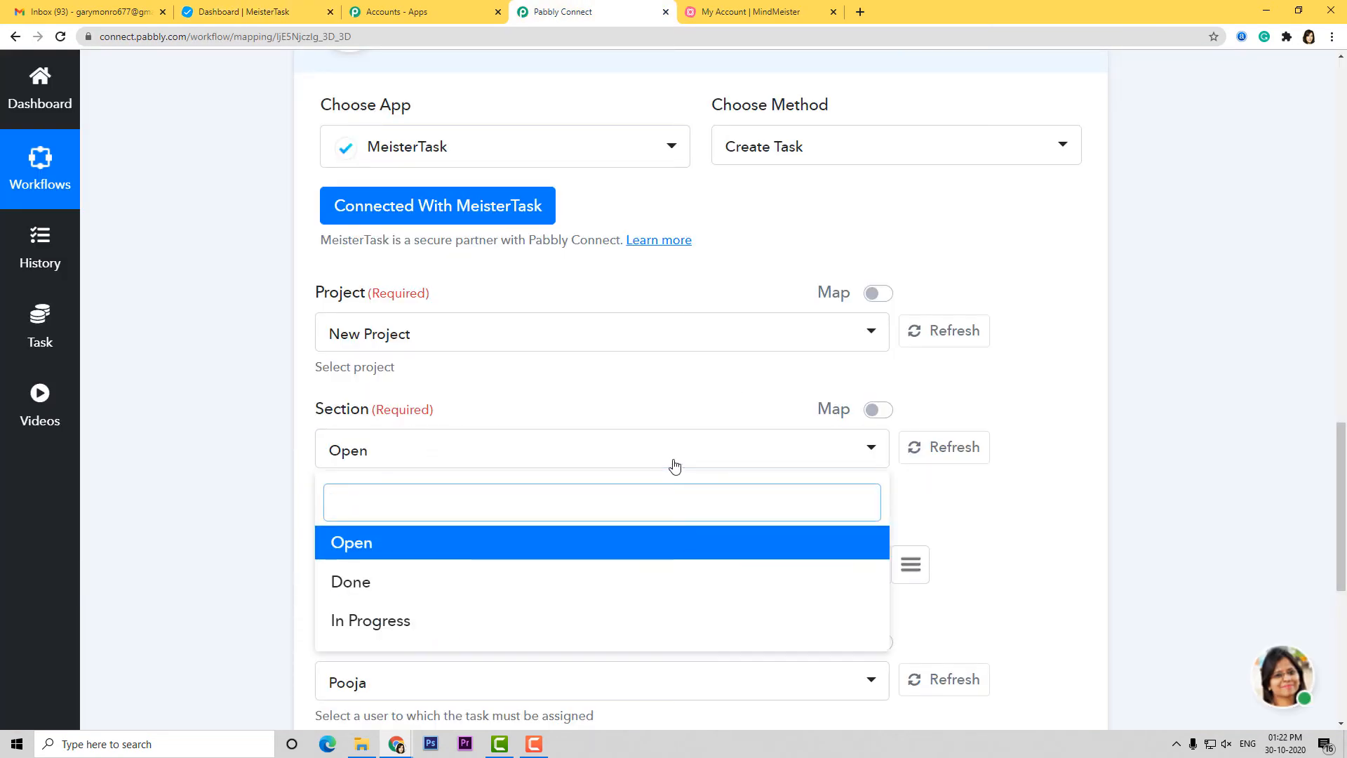
left_click(250, 12)
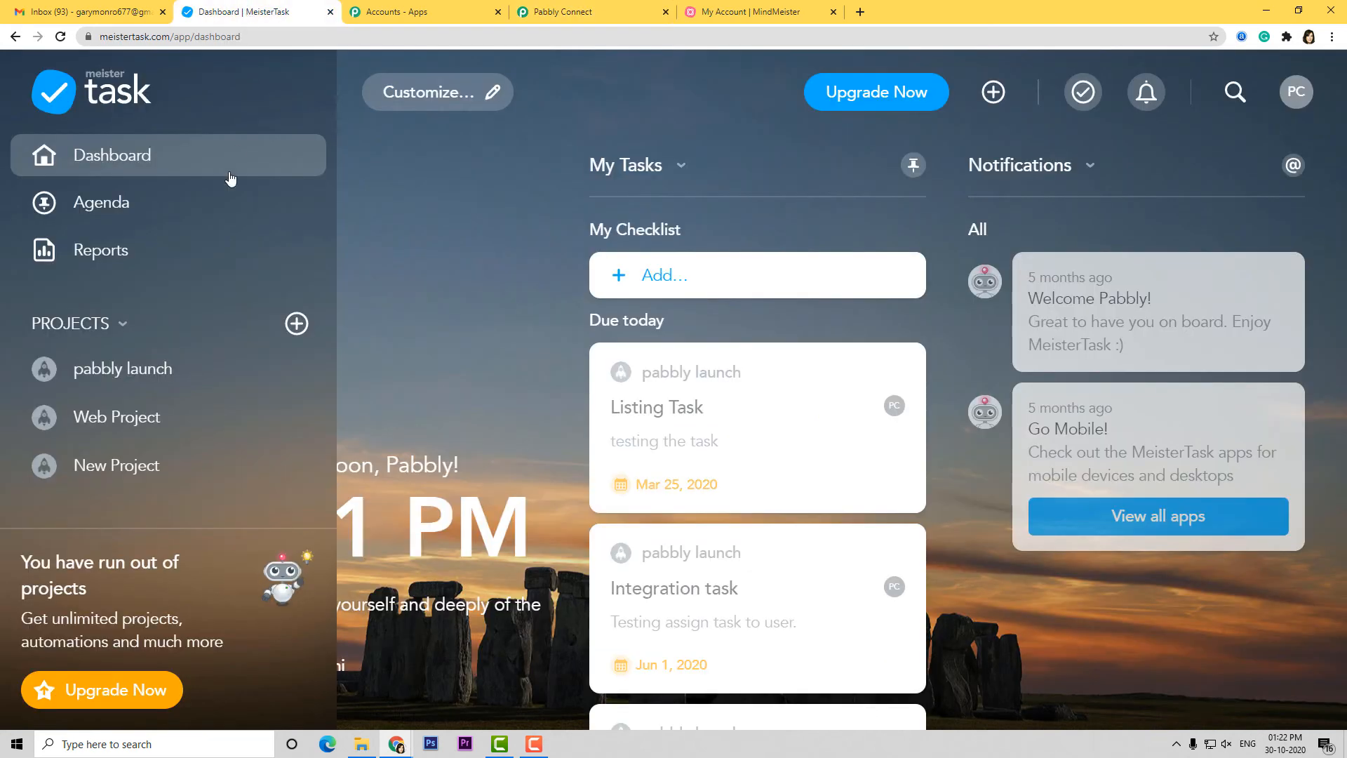
left_click(115, 464)
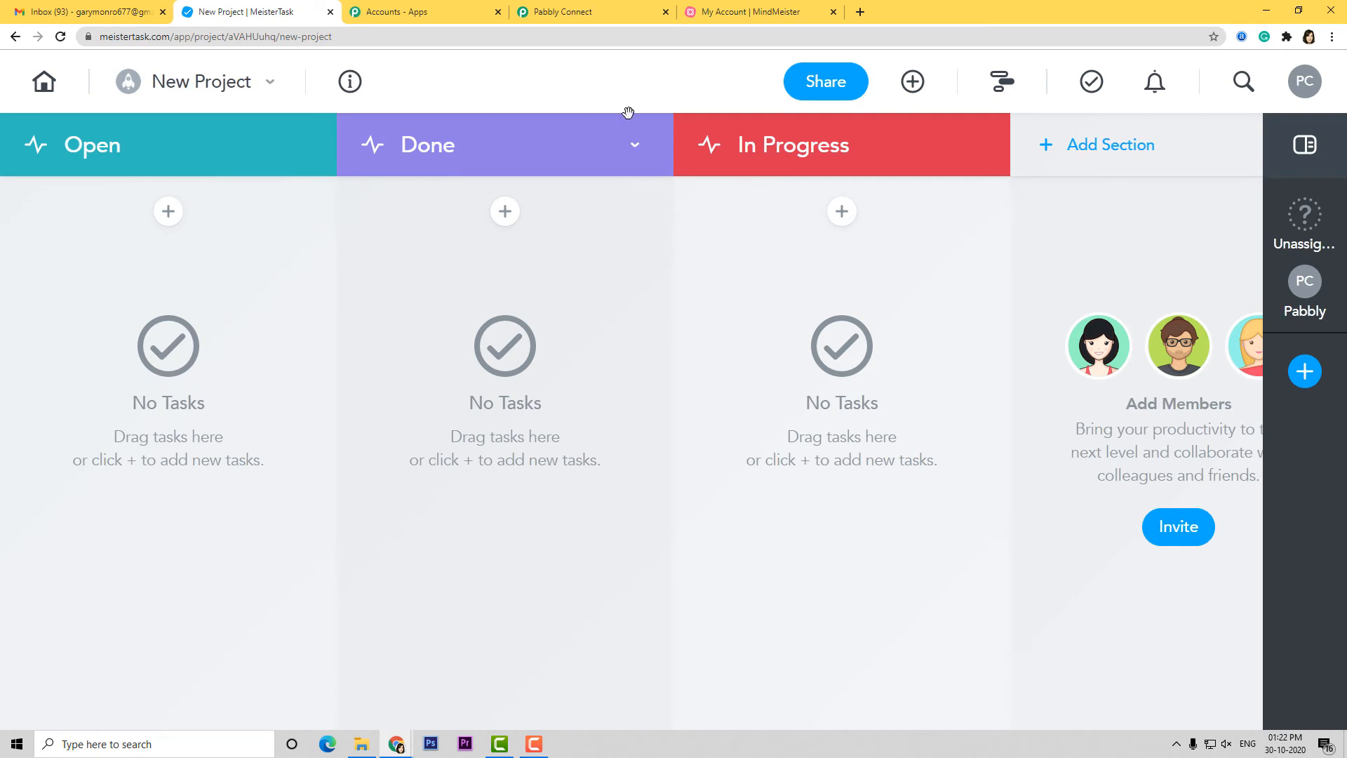
left_click(591, 14)
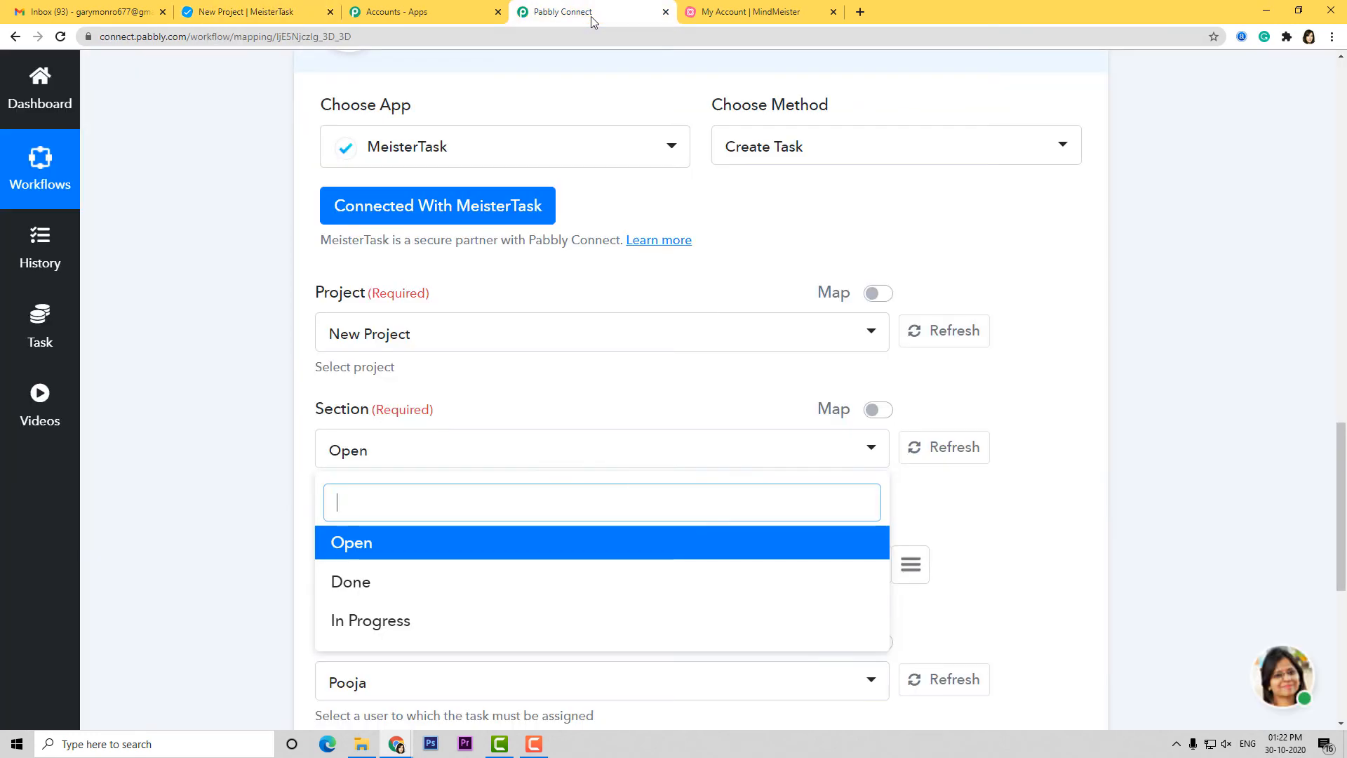
left_click(406, 622)
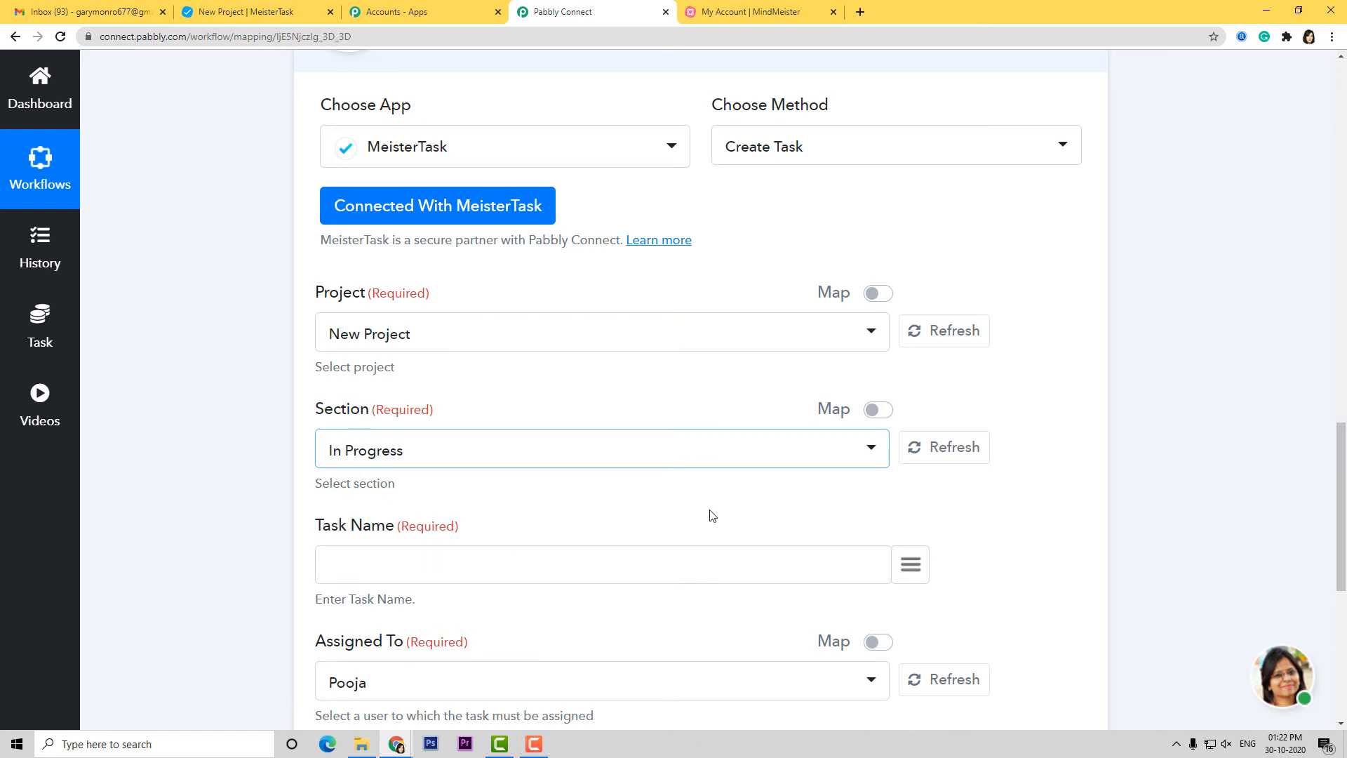
scroll(712, 515, "down", 2)
Map the sheet's Task Name, Task Notes and Due date values into the matching Create Task fields
left_click(912, 426)
type("ta")
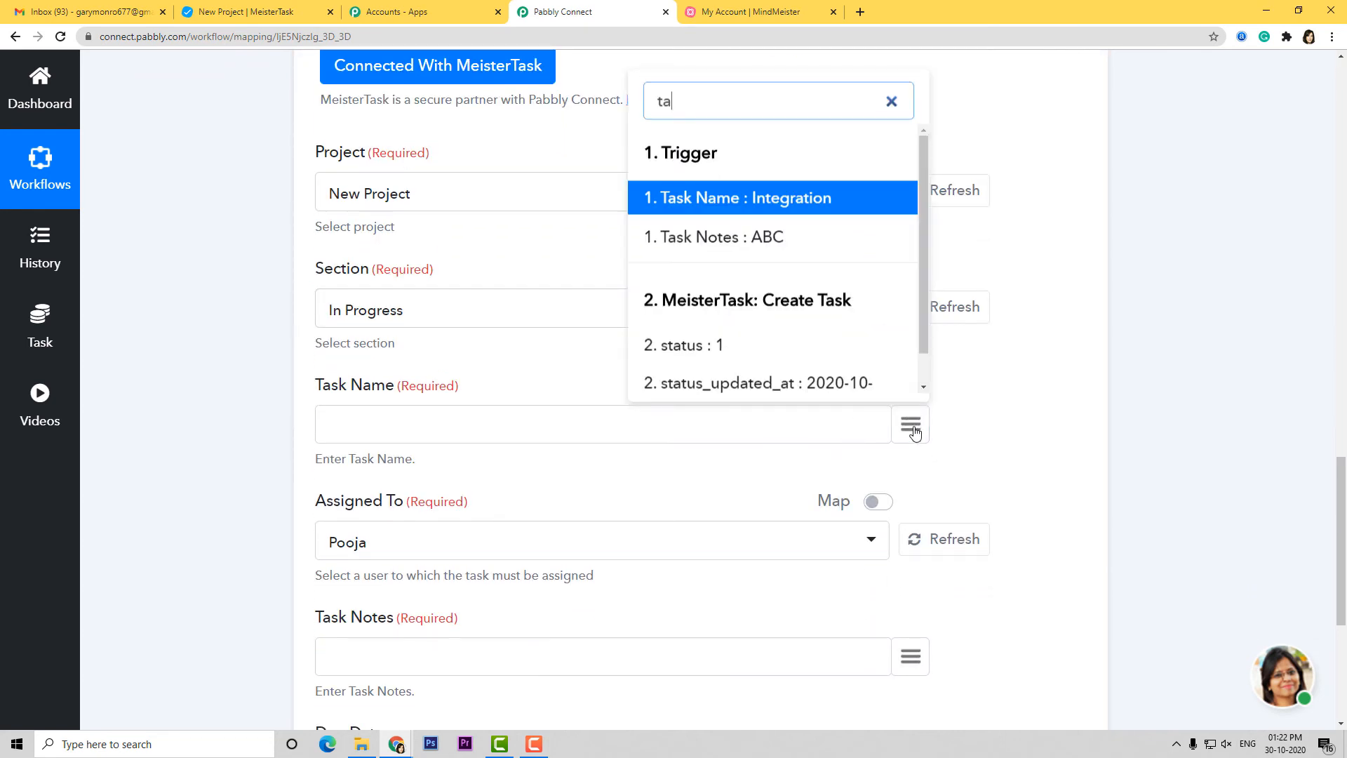
type("s")
left_click(774, 340)
scroll(835, 383, "down", 3)
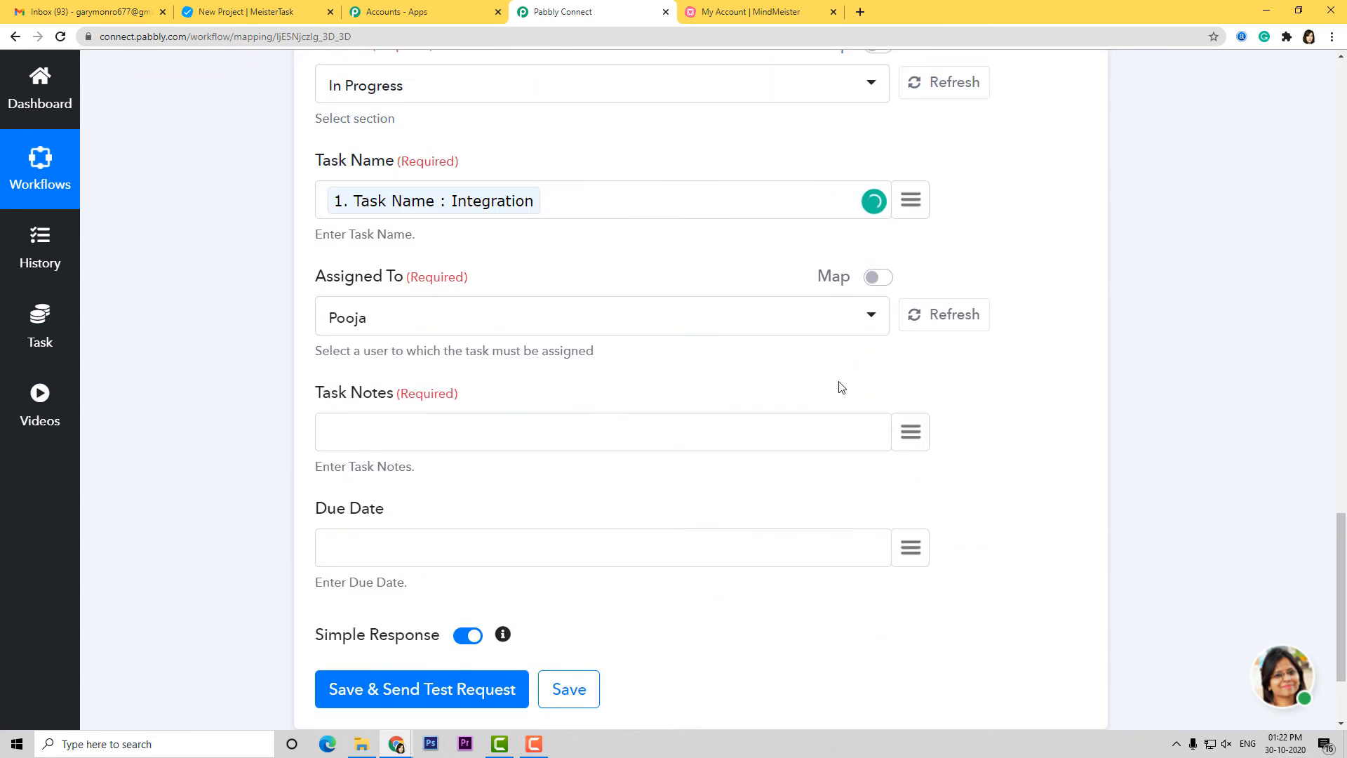
scroll(842, 388, "down", 1)
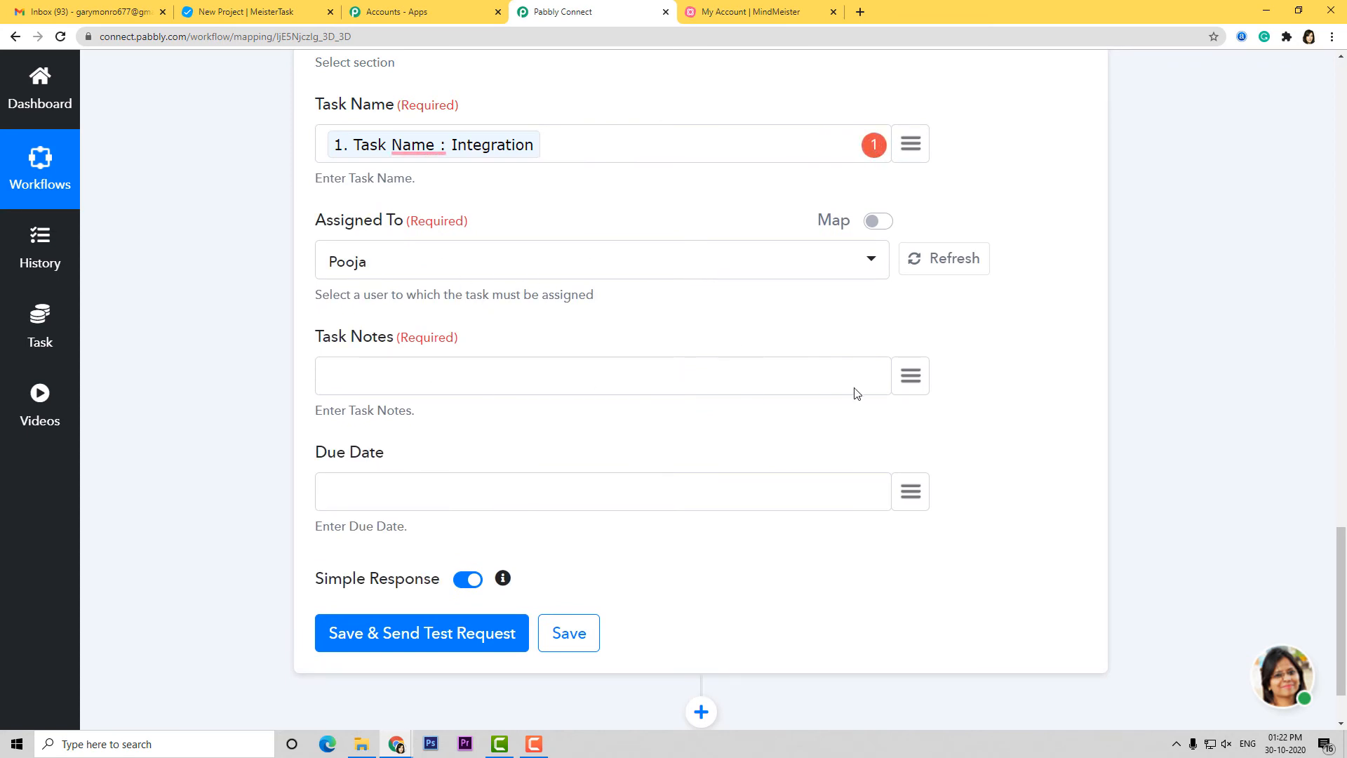
left_click(911, 375)
type("tas")
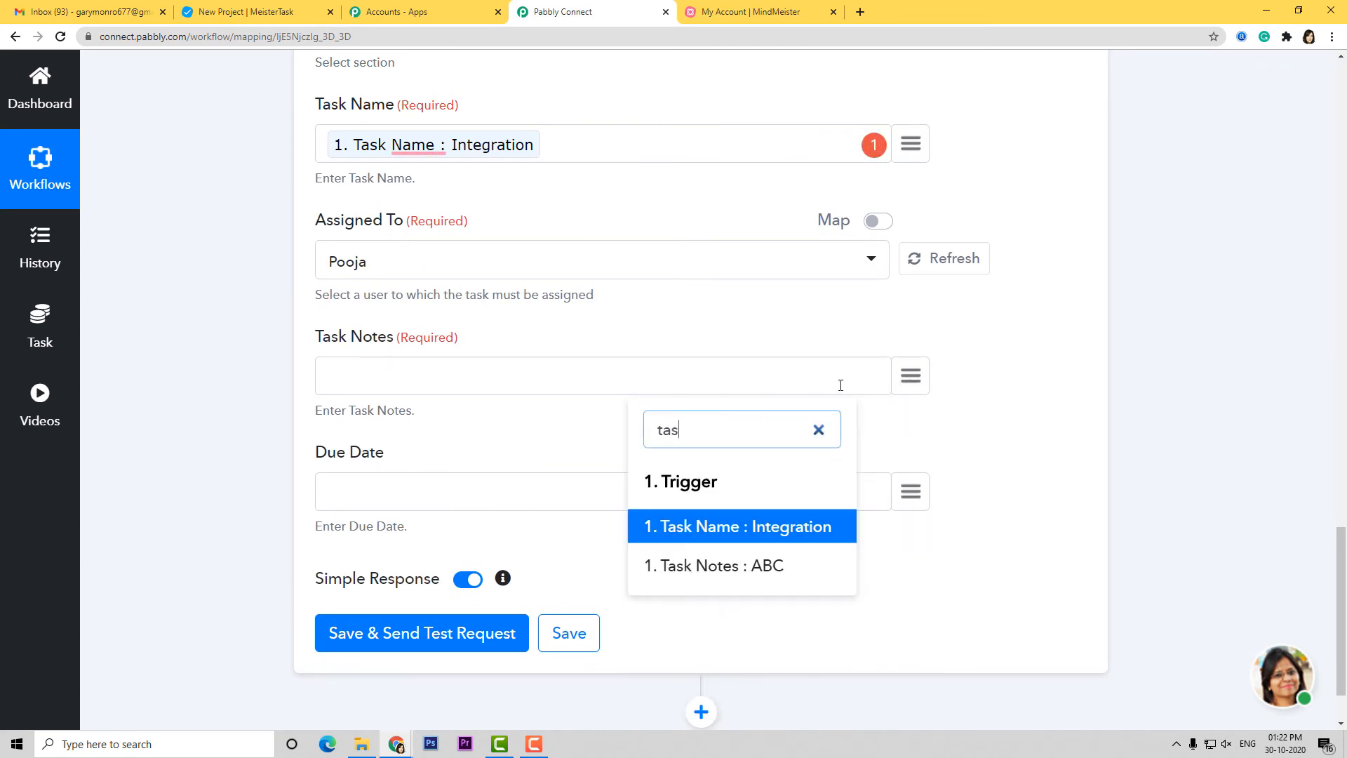
left_click(776, 566)
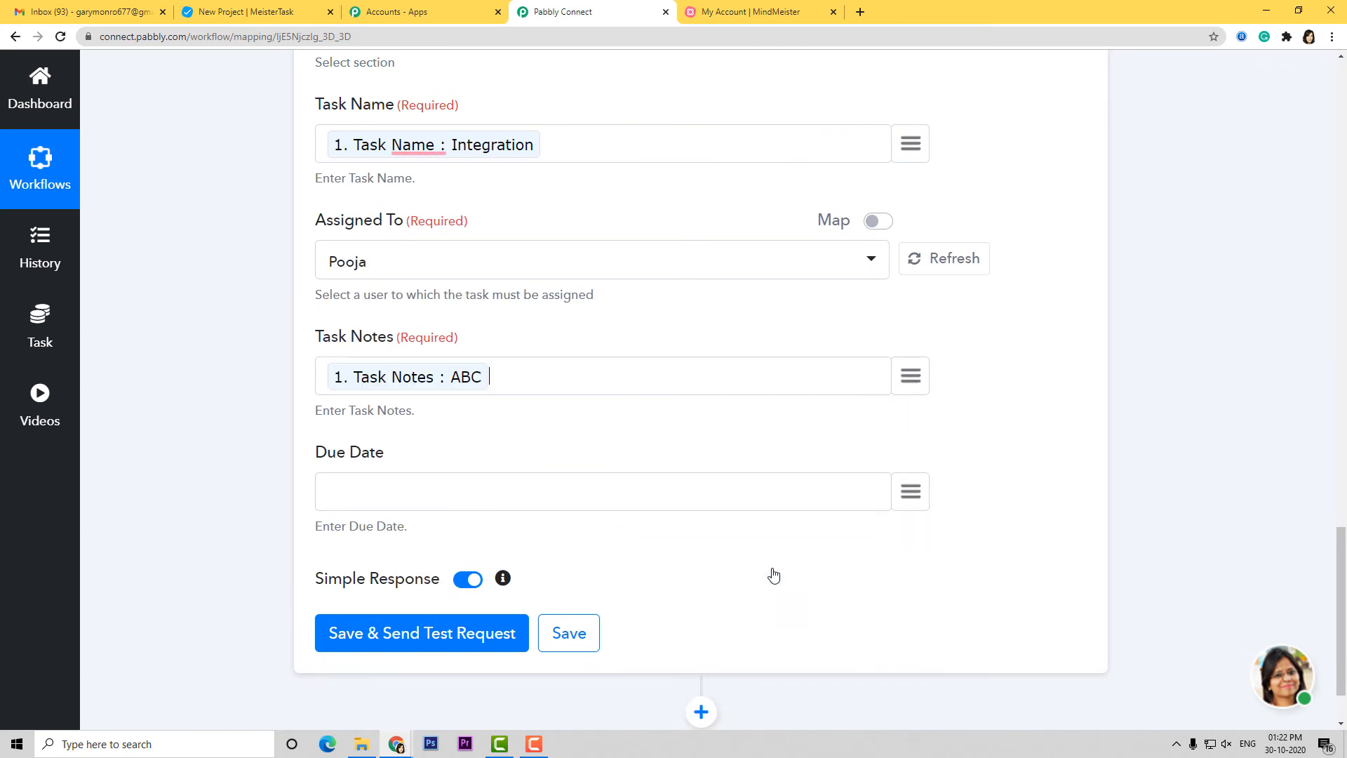
left_click(915, 498)
type("due")
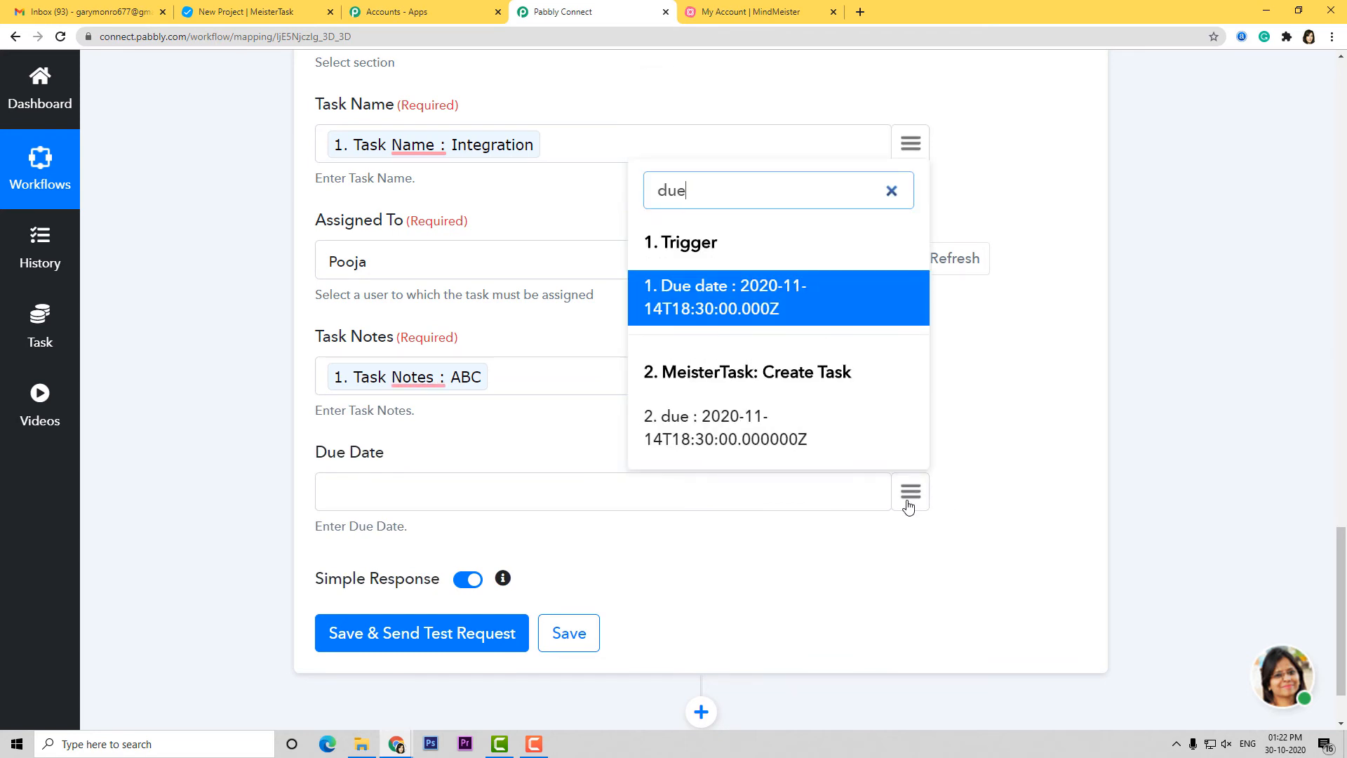
left_click(785, 313)
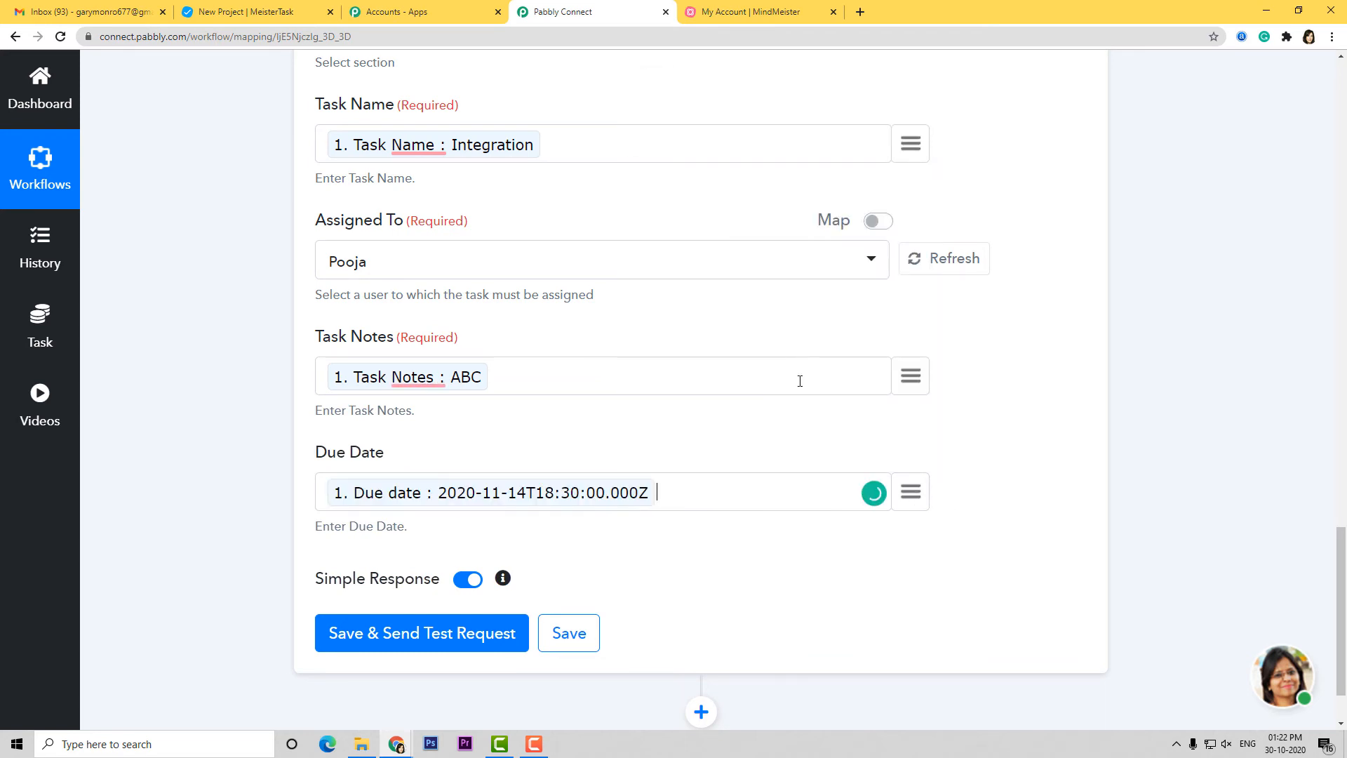
scroll(791, 524, "down", 2)
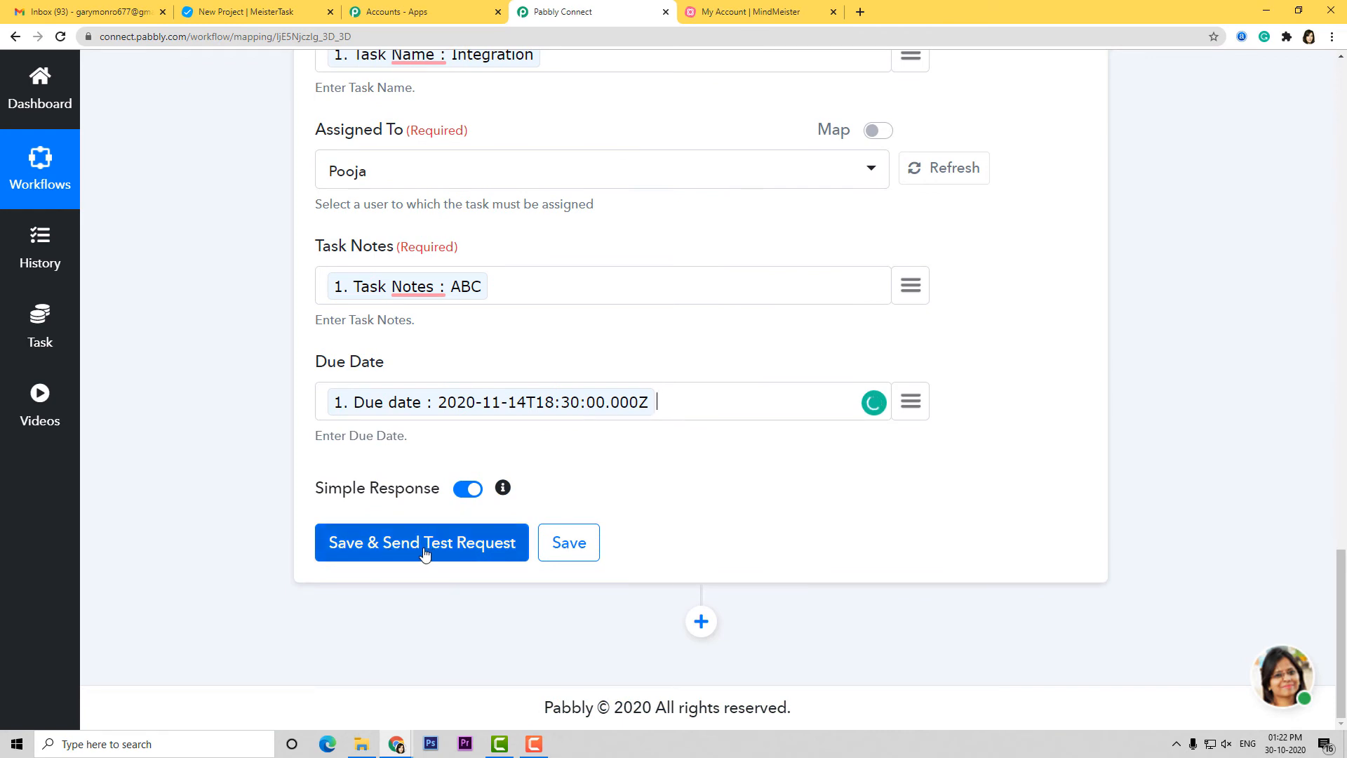
Send the test request that creates task 'Integration', then confirm it under In Progress in MeisterTask
left_click(442, 550)
scroll(831, 518, "down", 5)
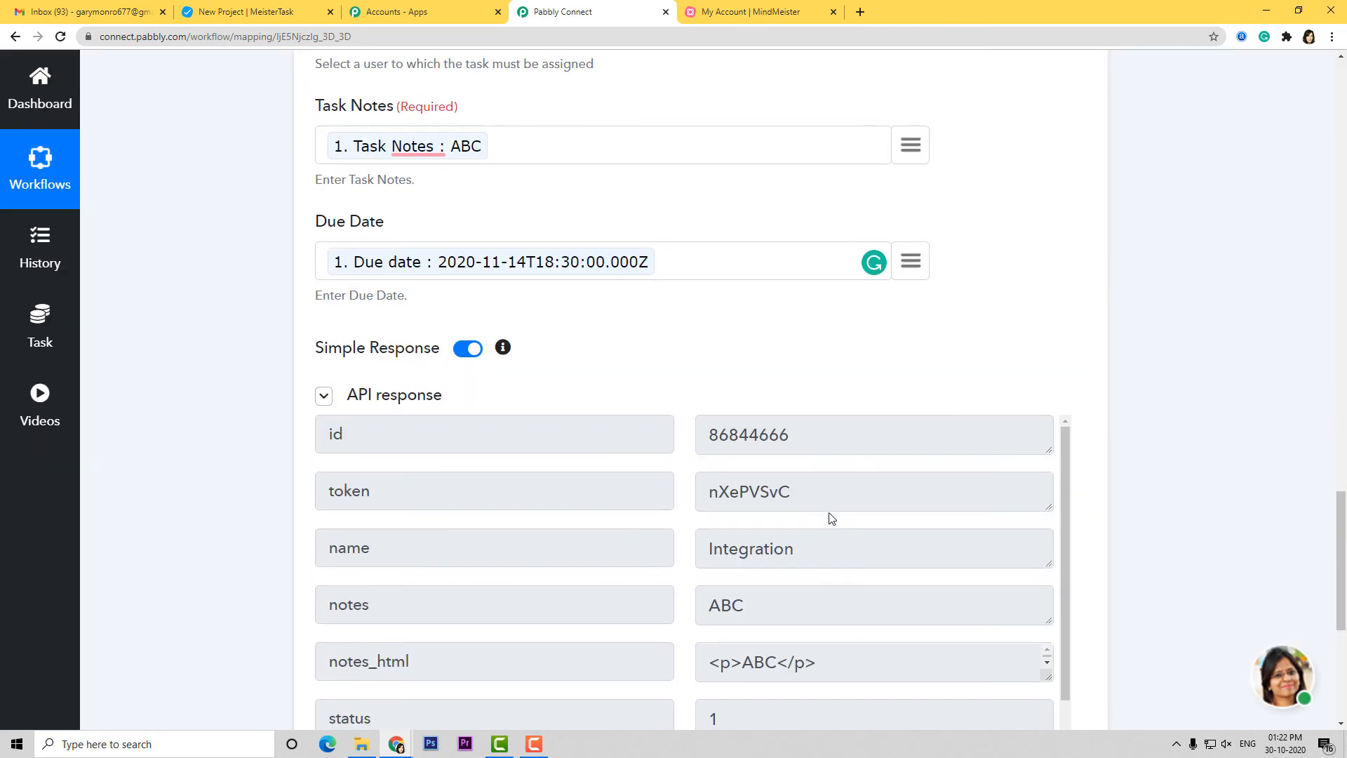
scroll(831, 517, "down", 6)
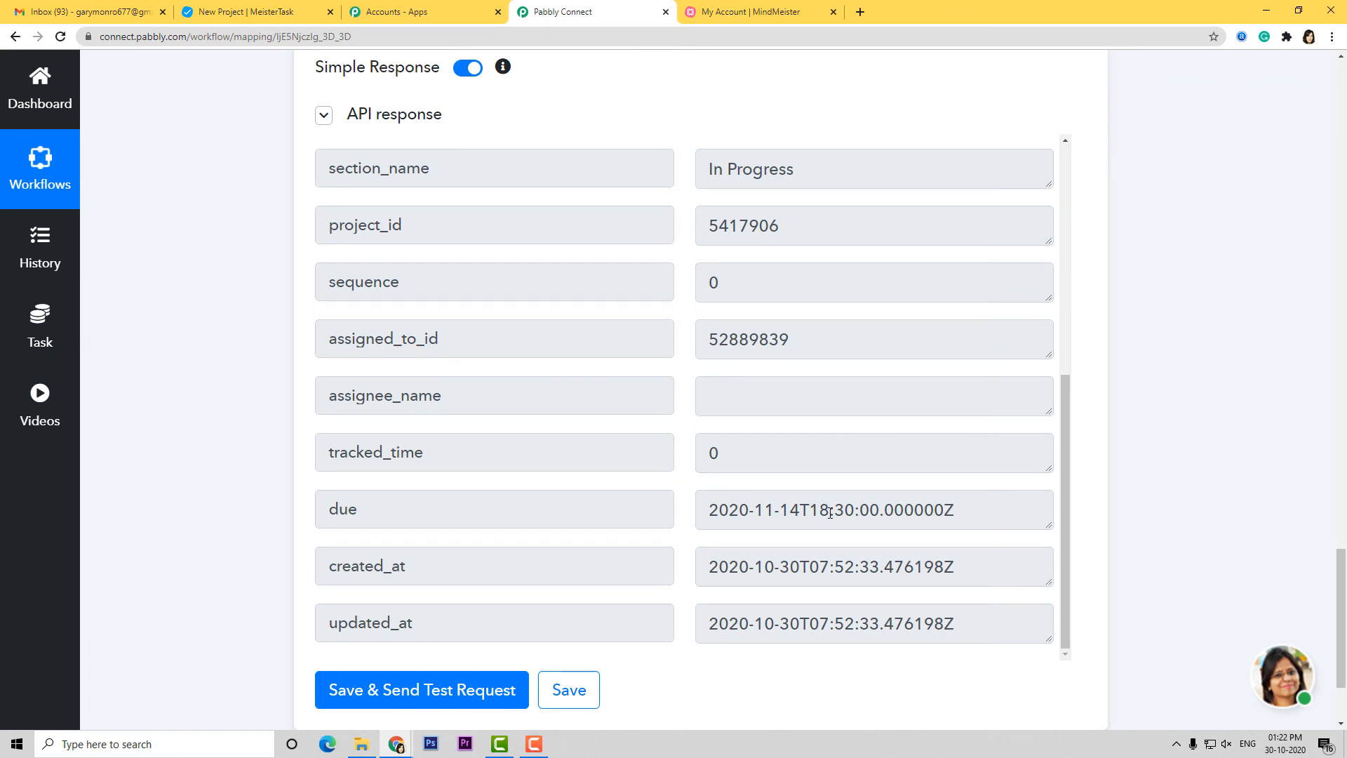
scroll(1123, 544, "down", 2)
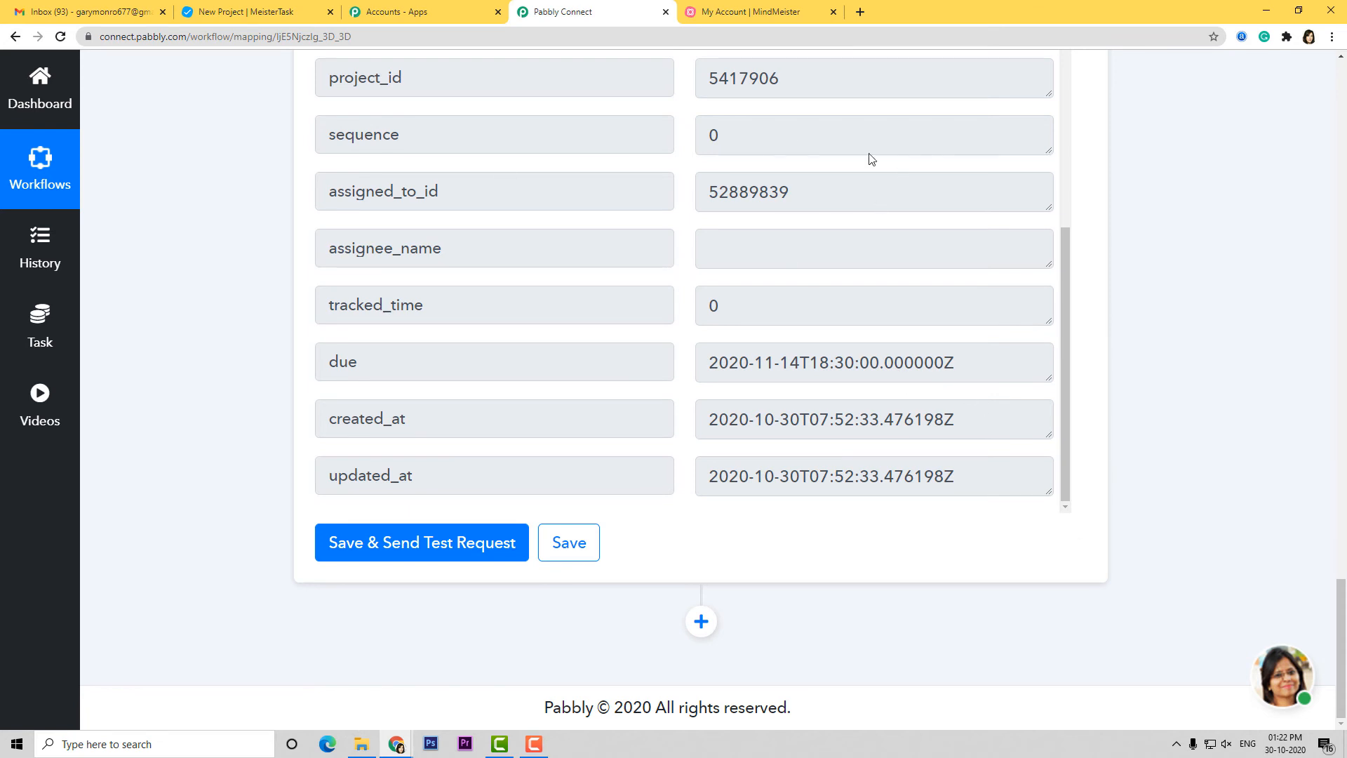
left_click(220, 14)
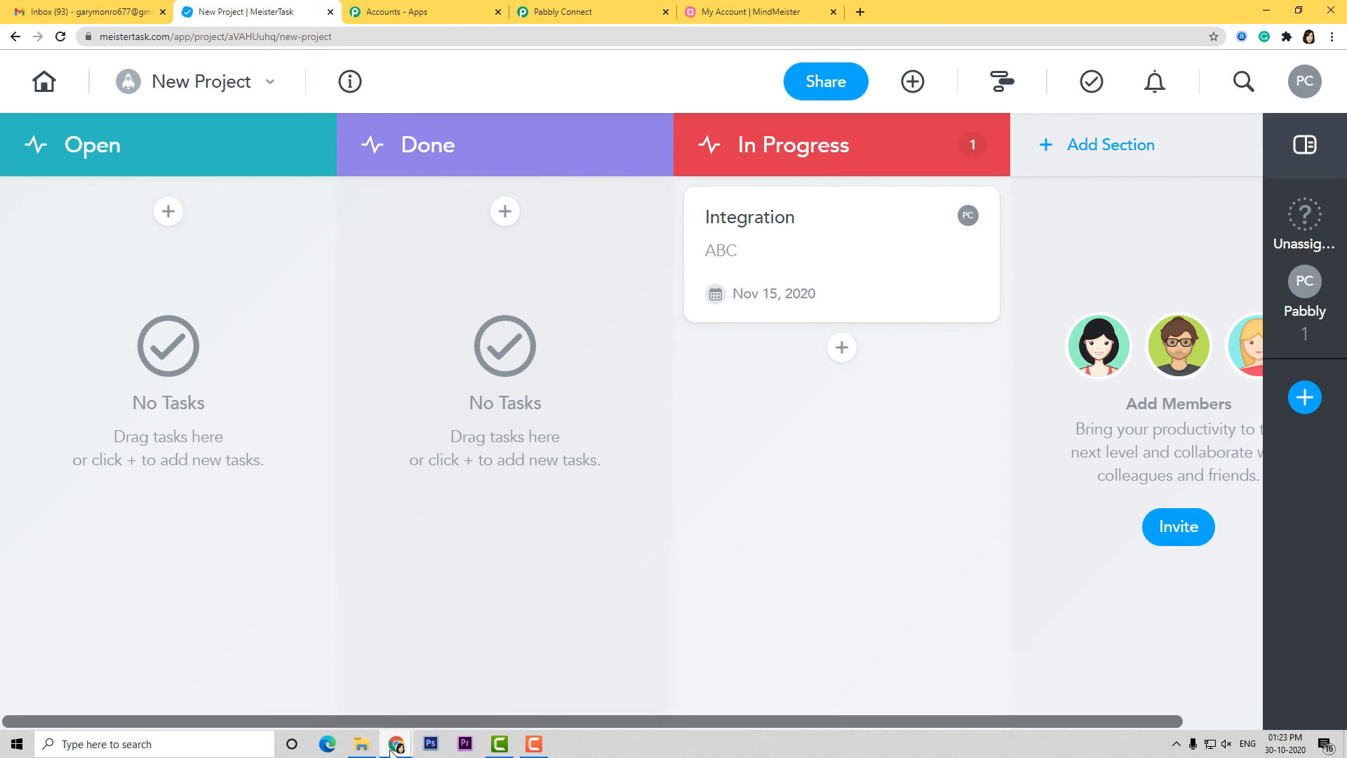
In the spreadsheet, enter task 'Marketing' in A3 and the assignee's name in B3
mouse_move(397, 744)
left_click(438, 693)
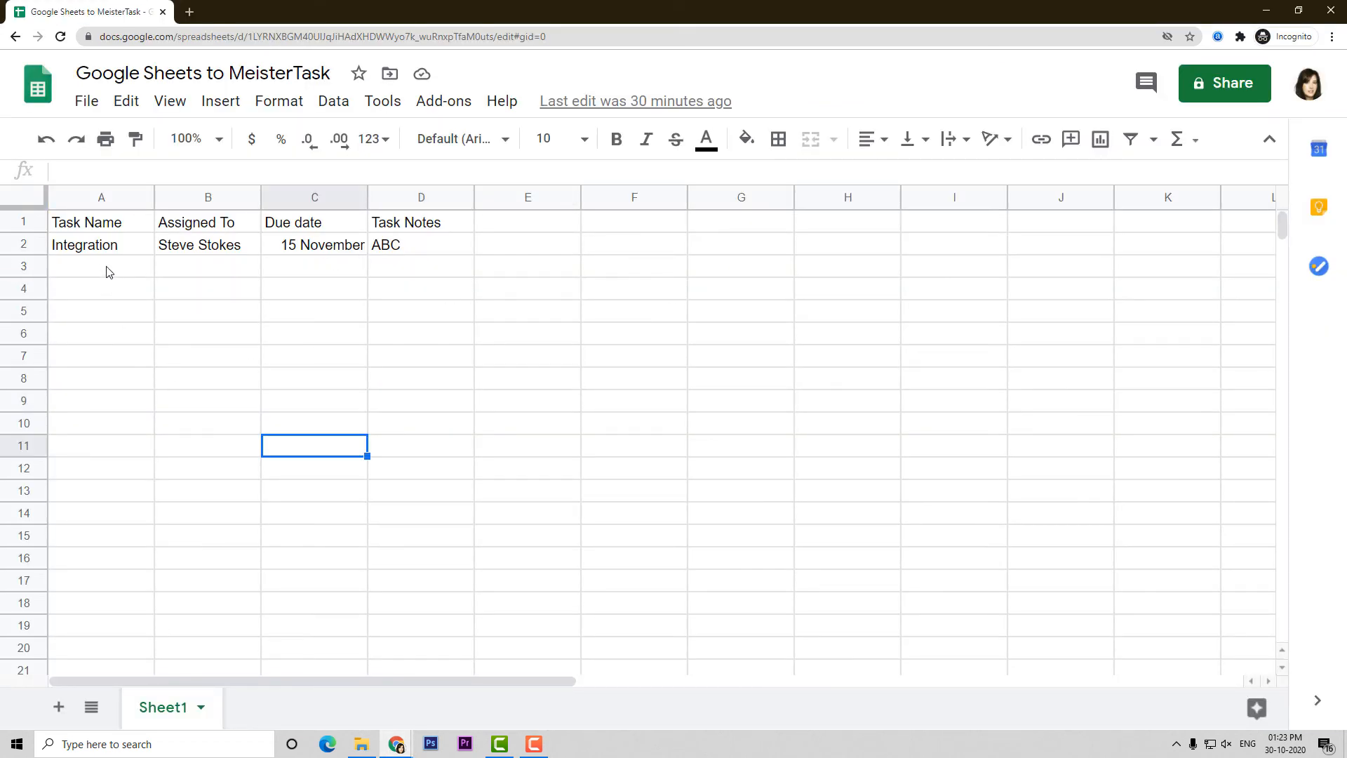
left_click(109, 272)
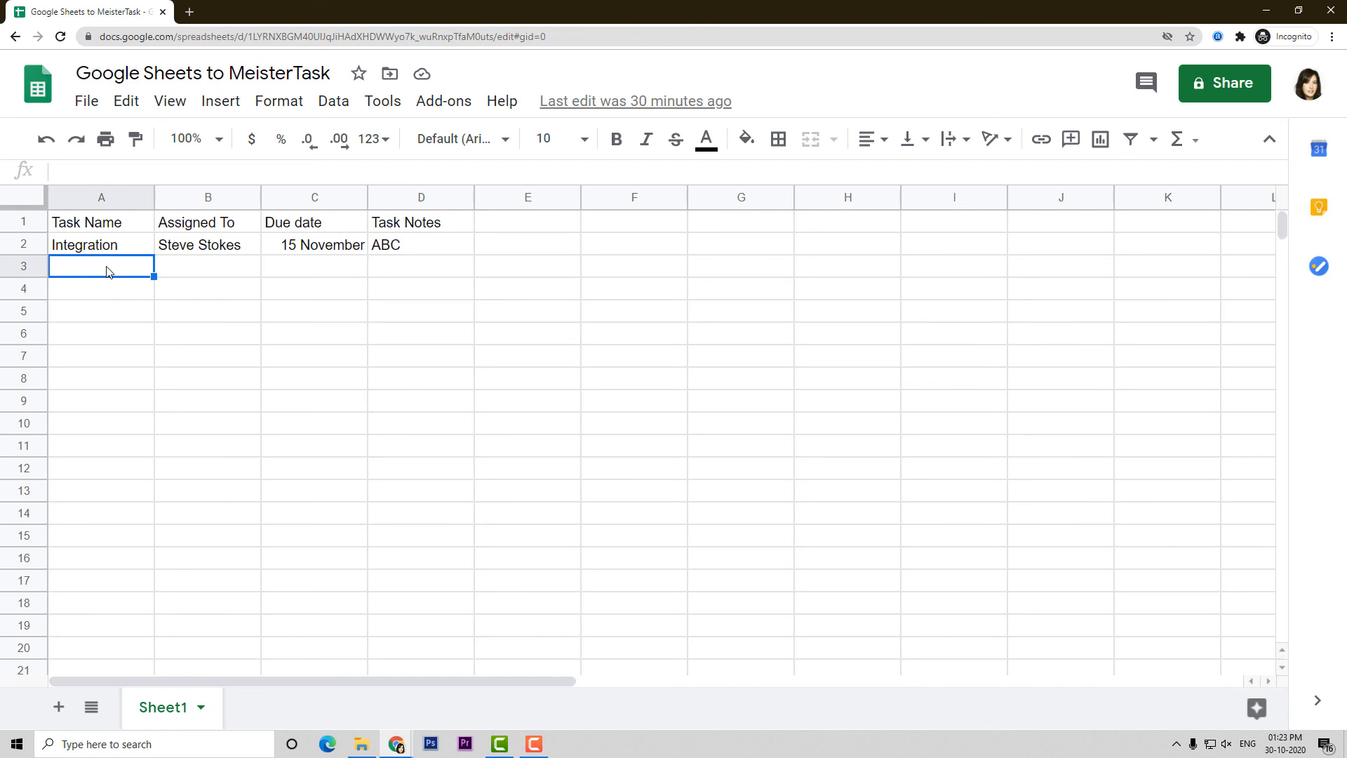
type("Marketing")
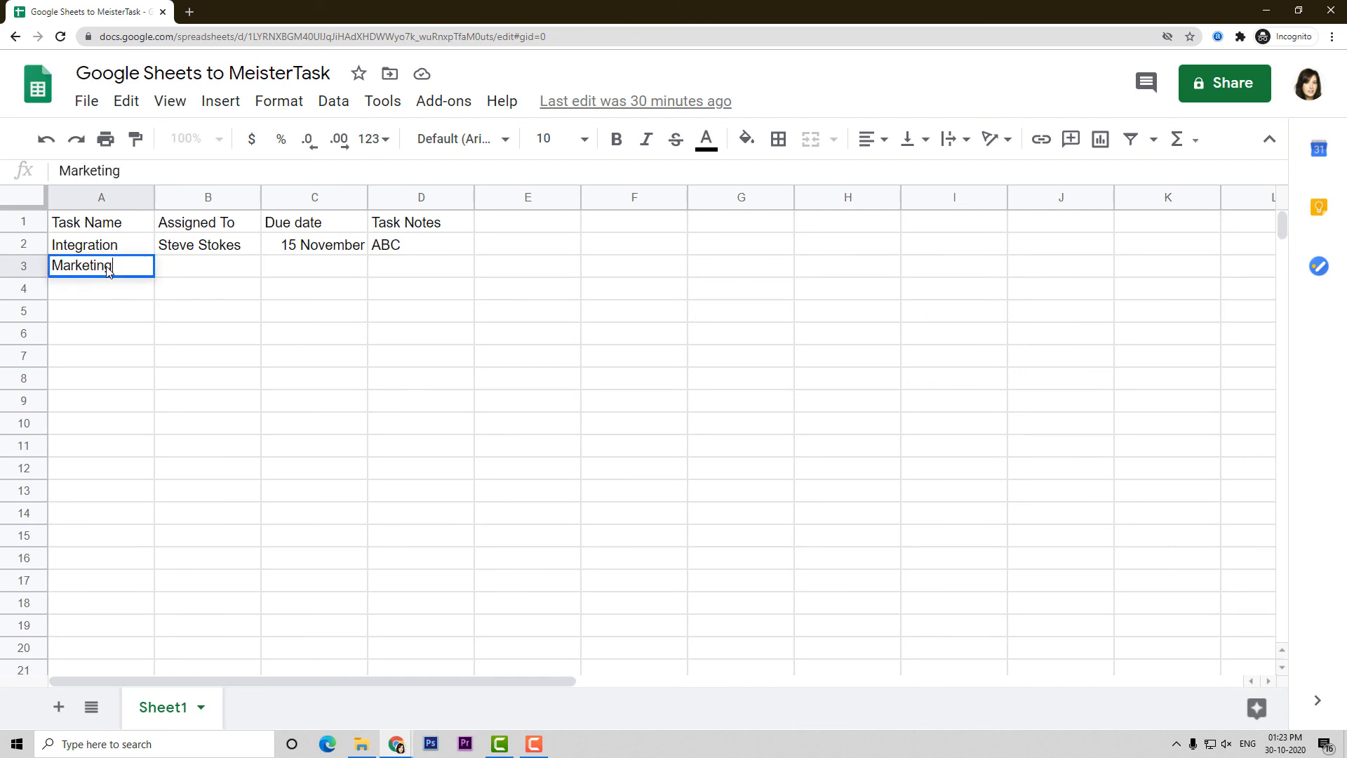
left_click(188, 271)
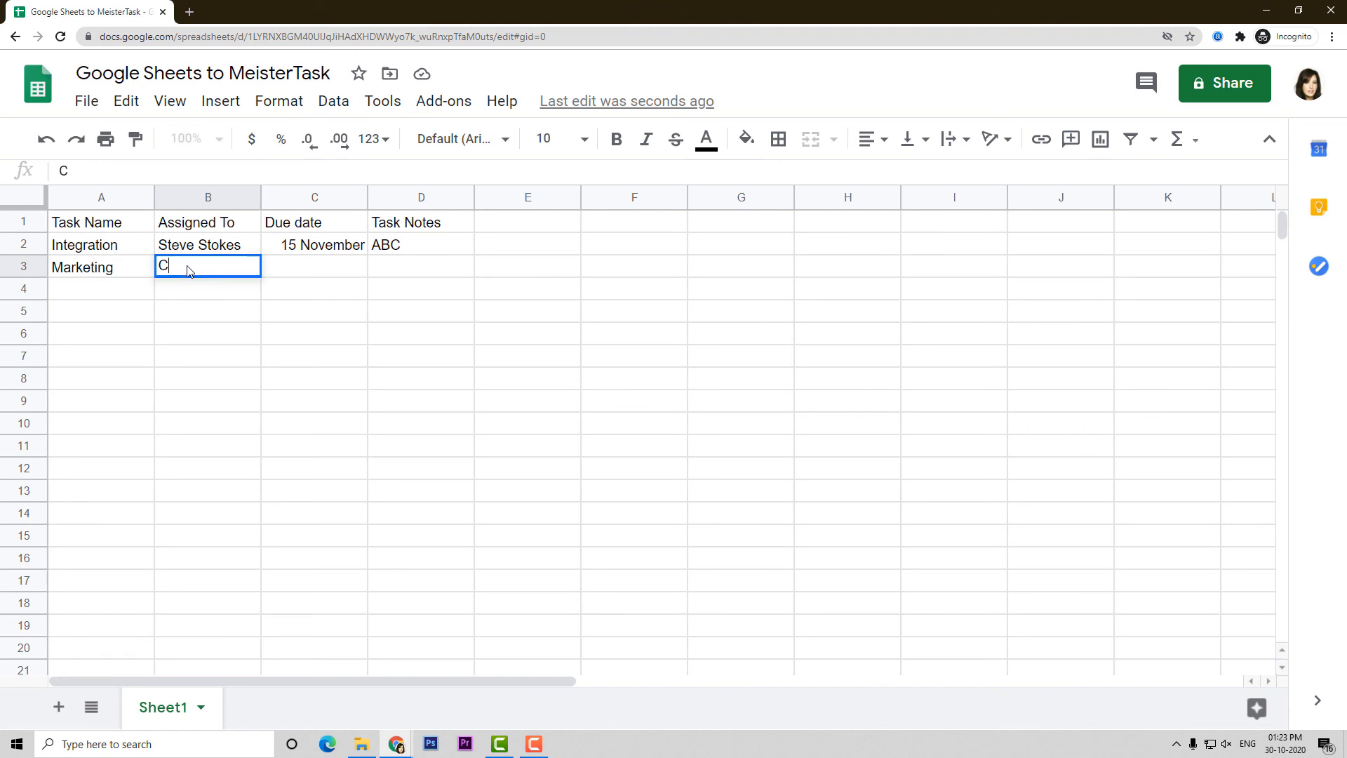
left_click(340, 274)
Add due date '20th November' and notes 'XYZ' to row 3, then return to the MeisterTask board
type("20th ")
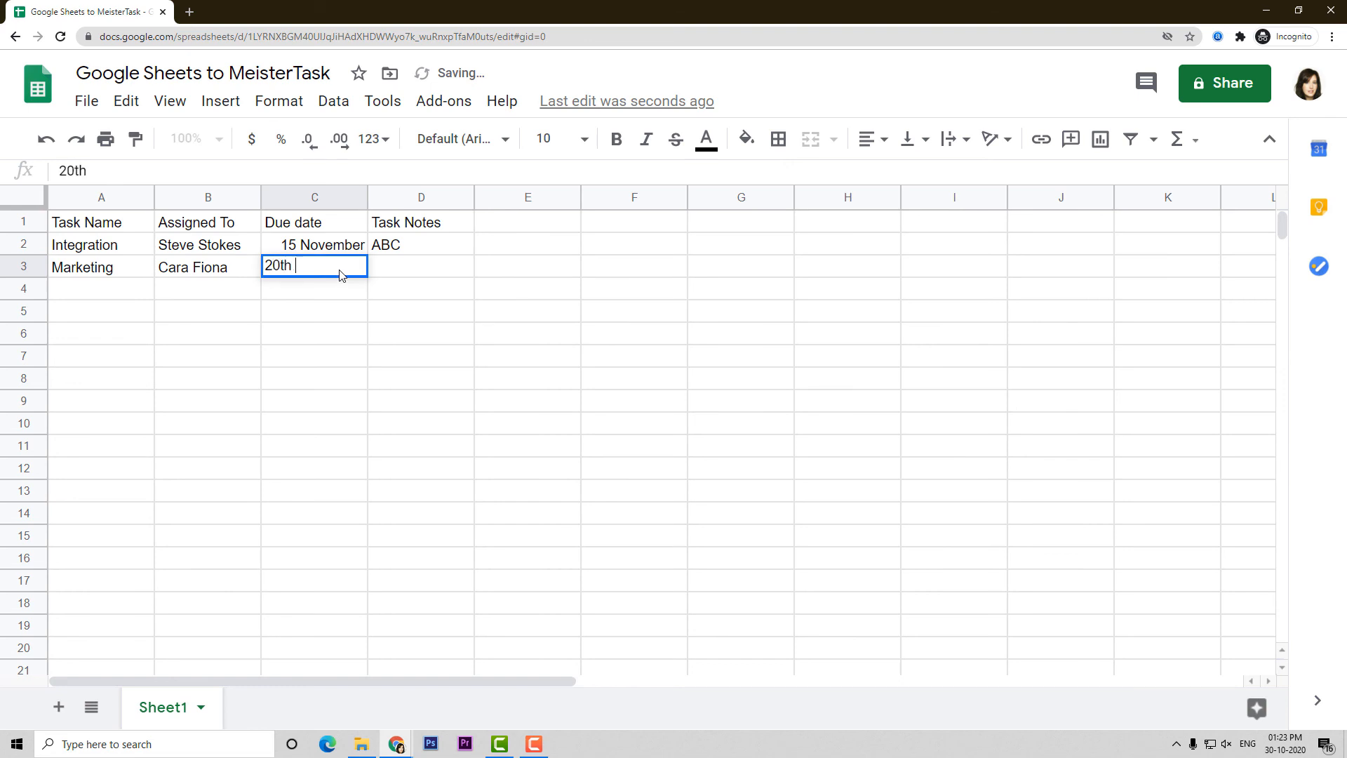
type("Nove")
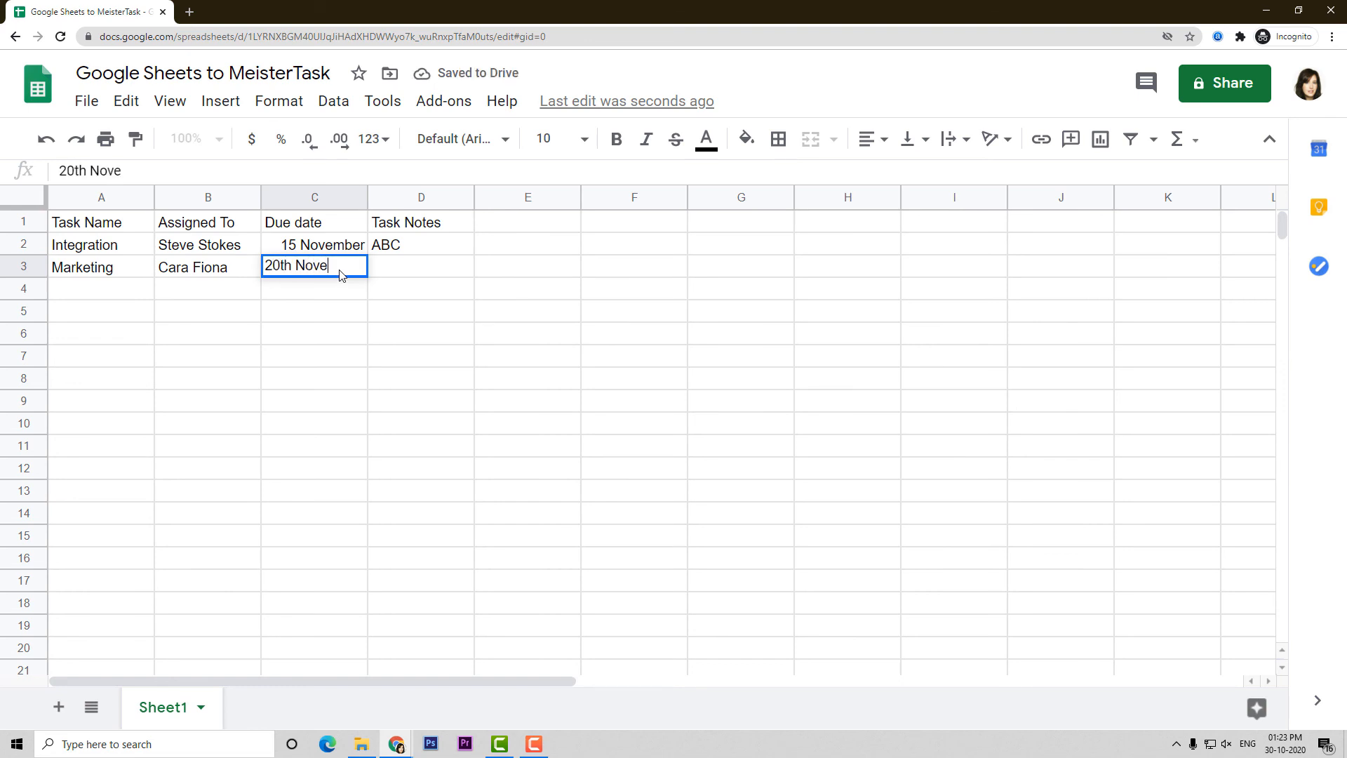
type("mber")
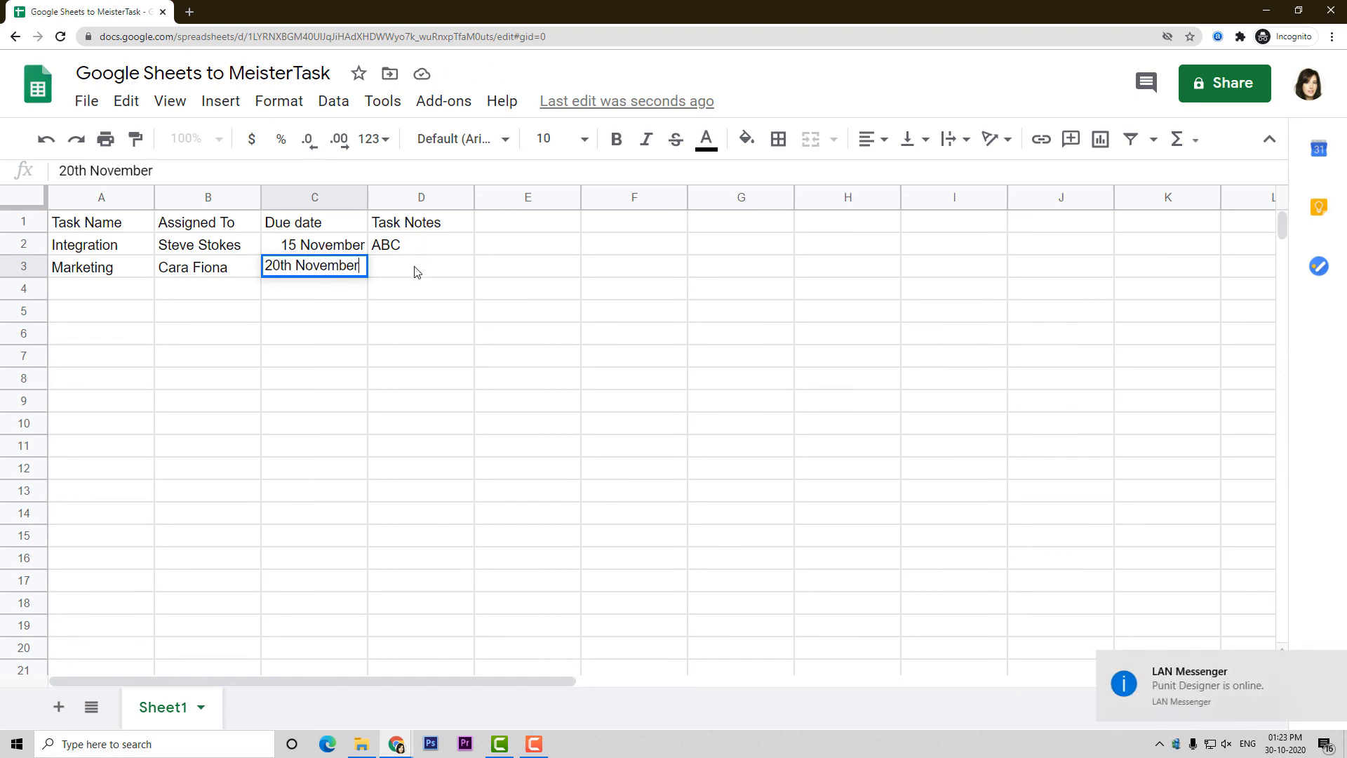
left_click(415, 271)
type("XYZ")
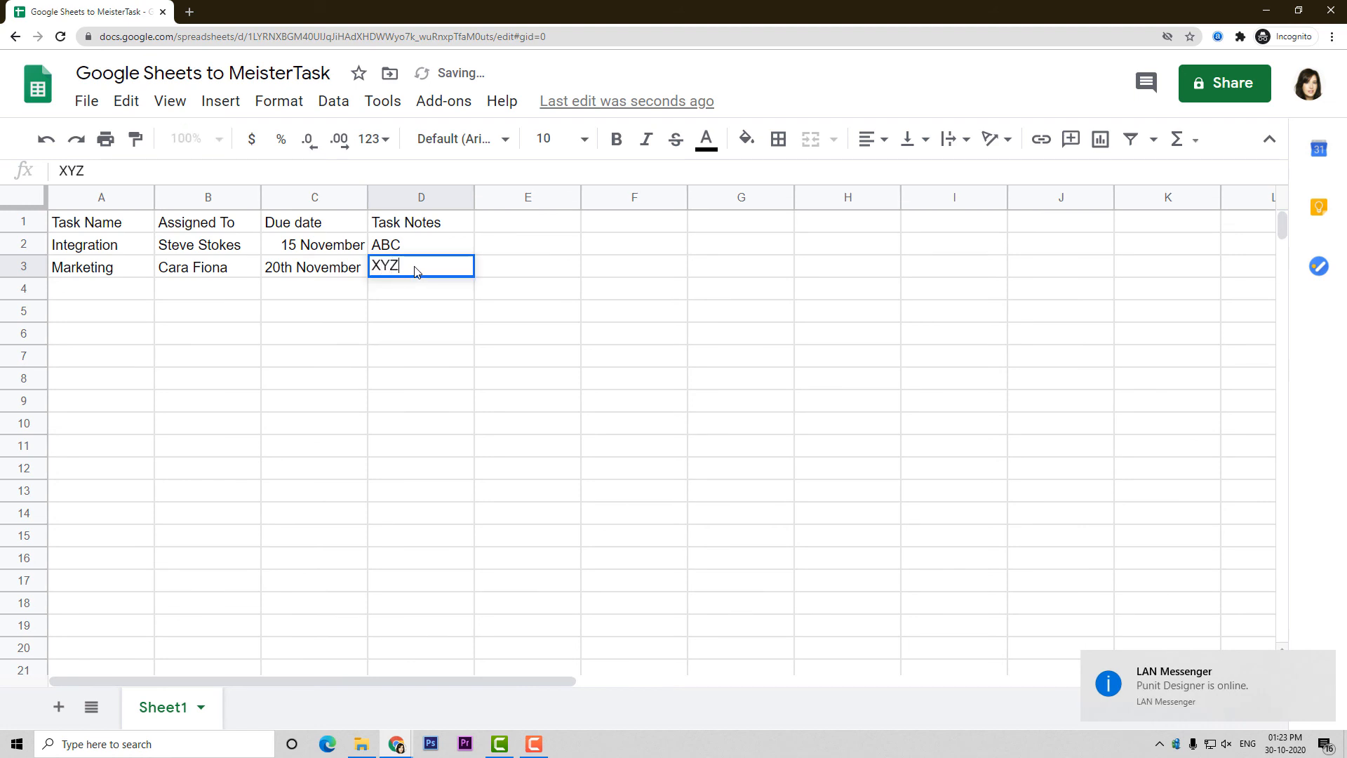
left_click(465, 342)
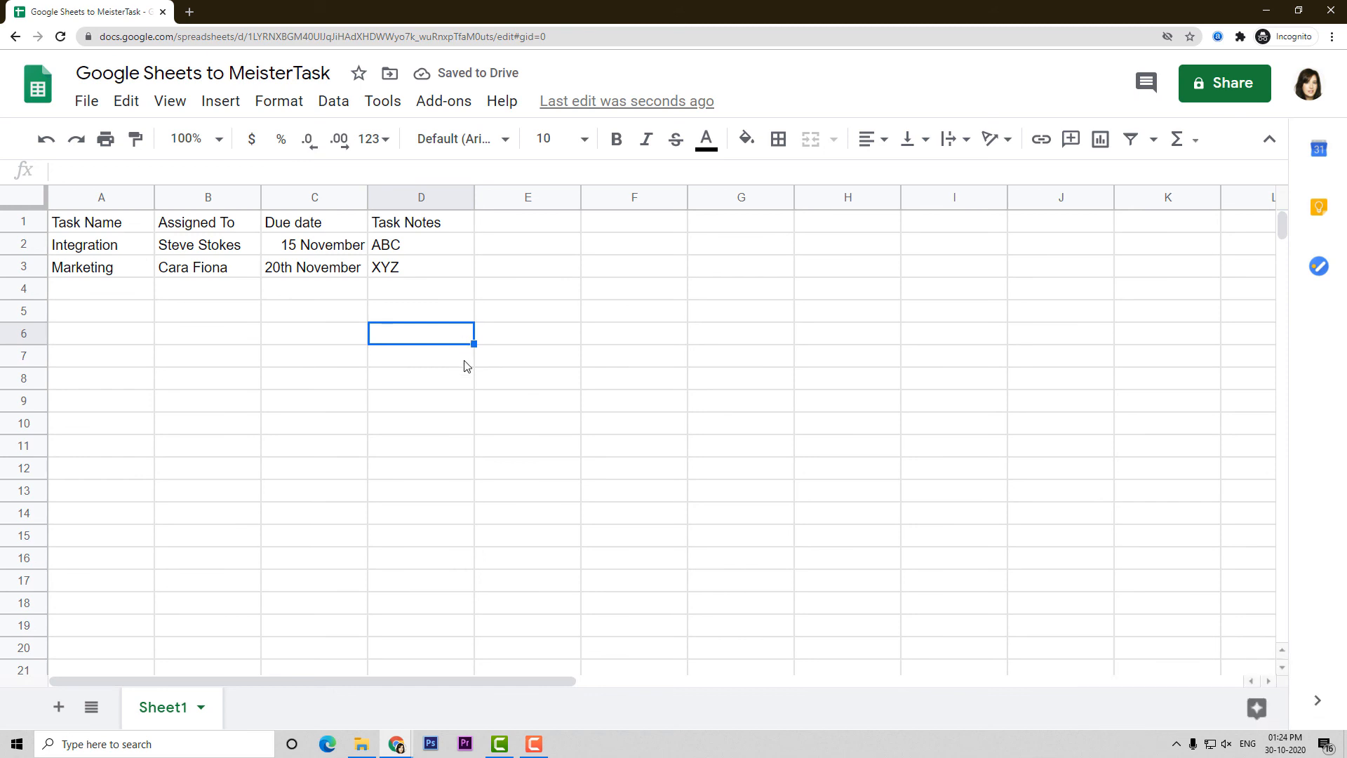
left_click(383, 746)
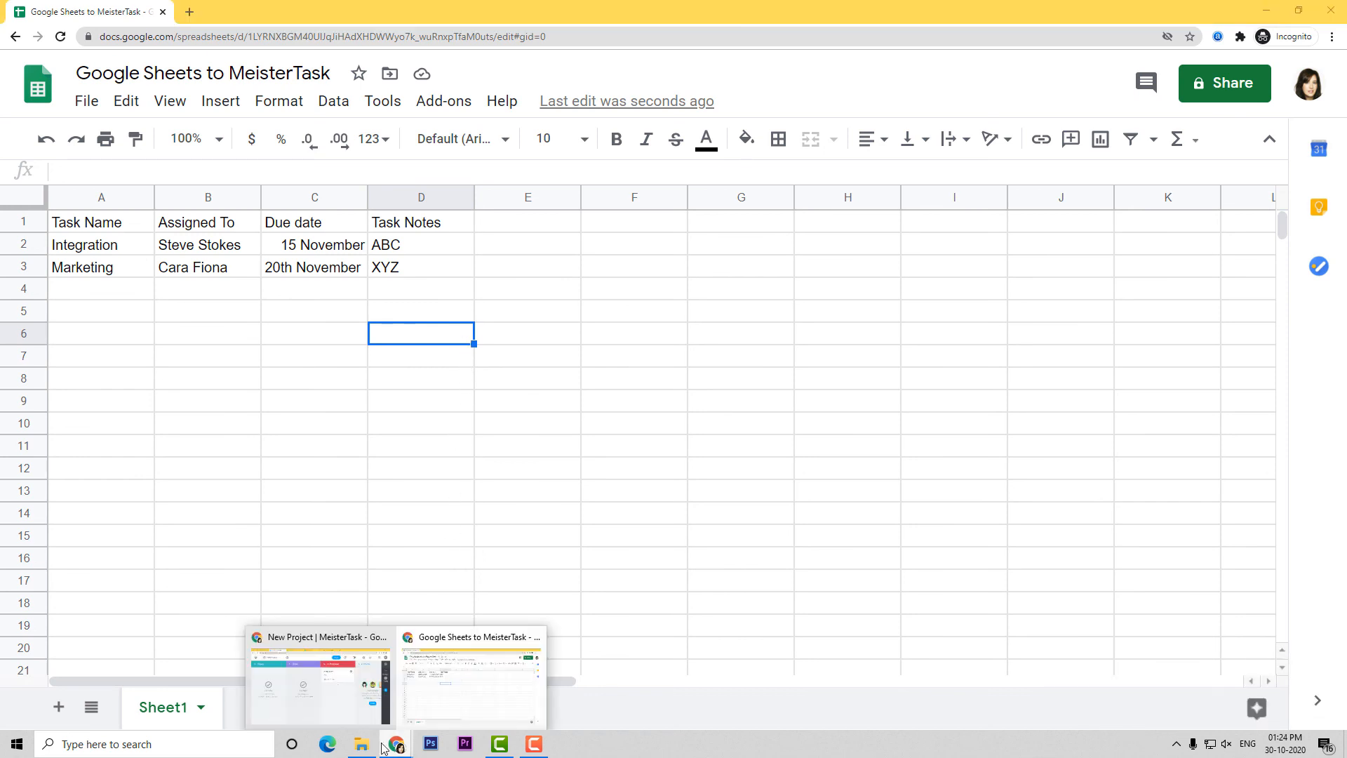
left_click(344, 705)
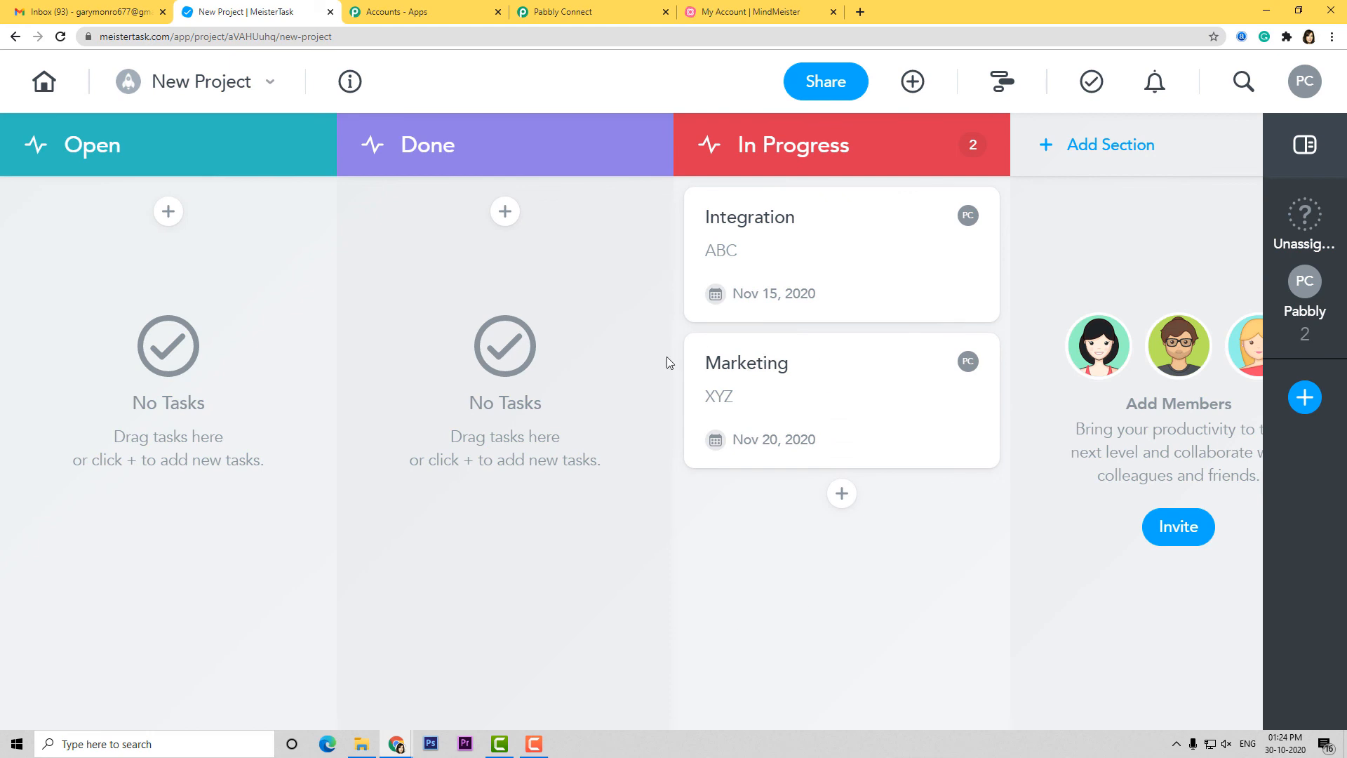